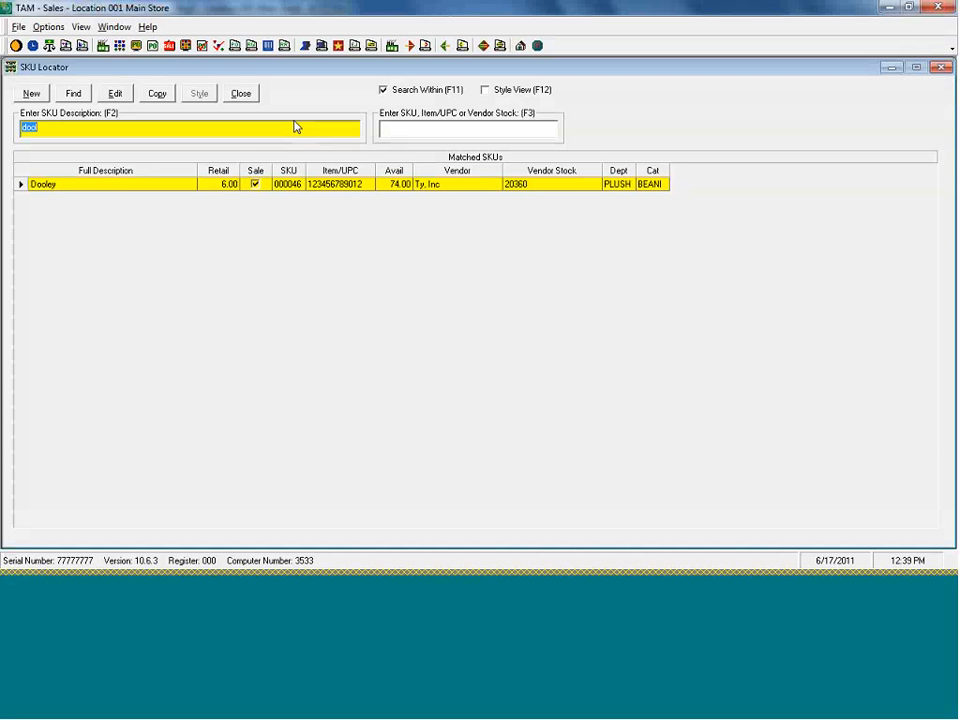
- Select the single Dooley match, SKU 000046, from the 'dool' description search
click(115, 184)
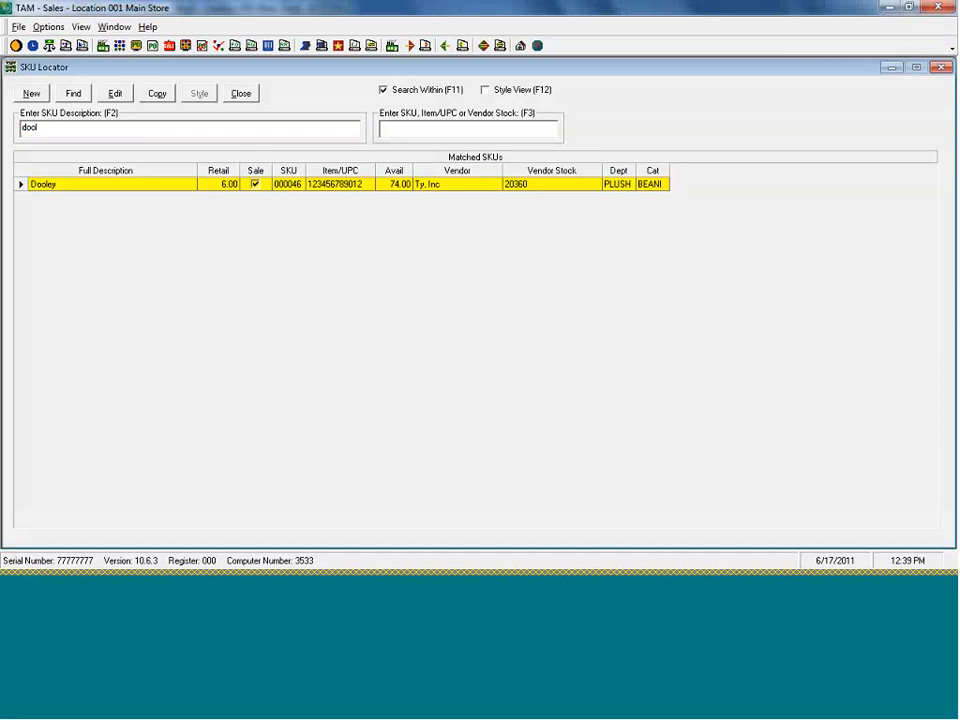
- Open Dooley's SKU record to review its Plush/Beanie Babies details and pricing levels
double_click(51, 186)
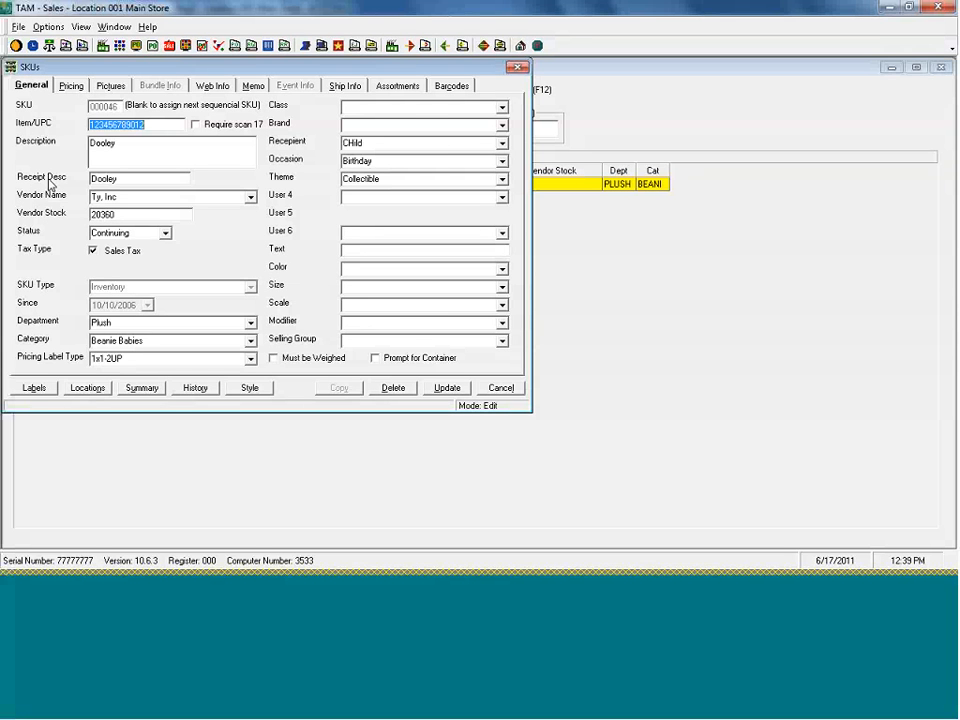
click(698, 18)
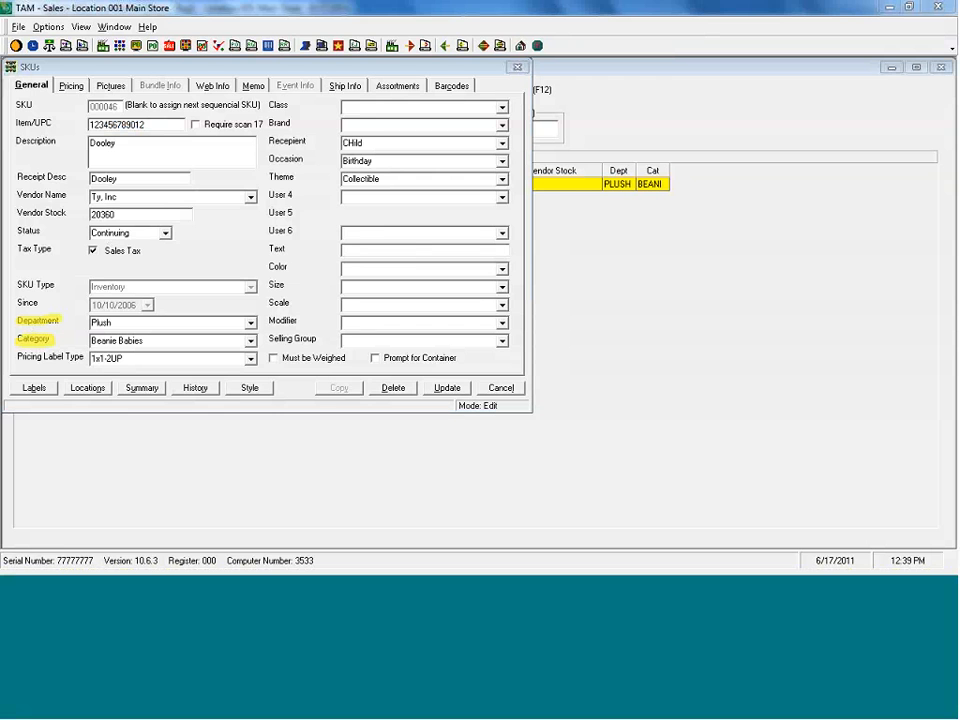
mouse_move(292, 133)
mouse_down()
mouse_move(259, 256)
mouse_move(377, 263)
mouse_move(545, 150)
mouse_move(519, 124)
mouse_move(285, 122)
mouse_up()
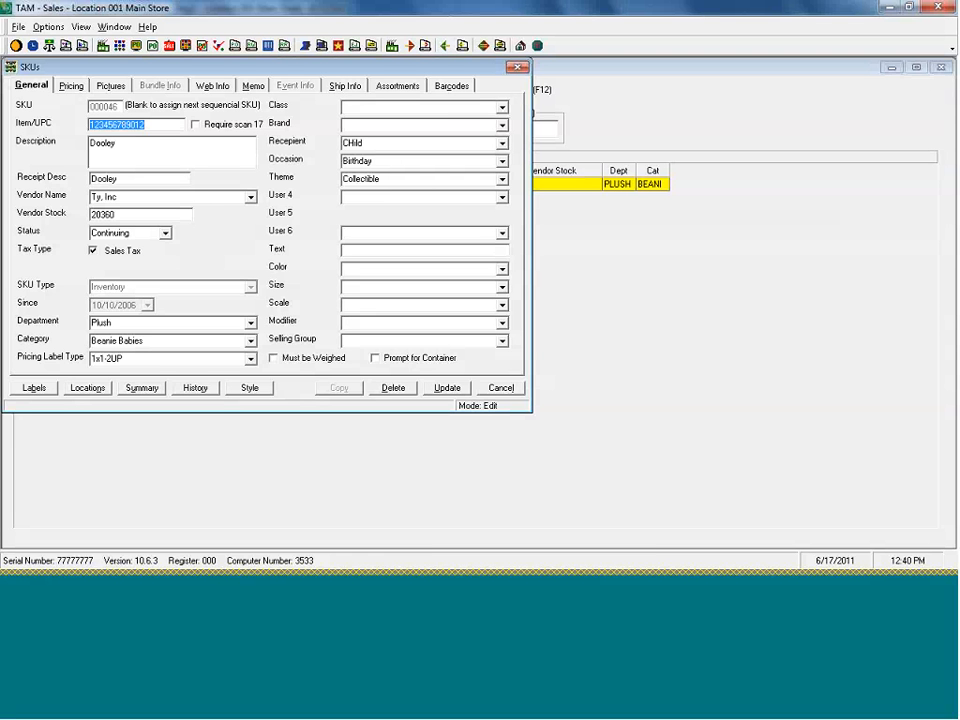
click(74, 88)
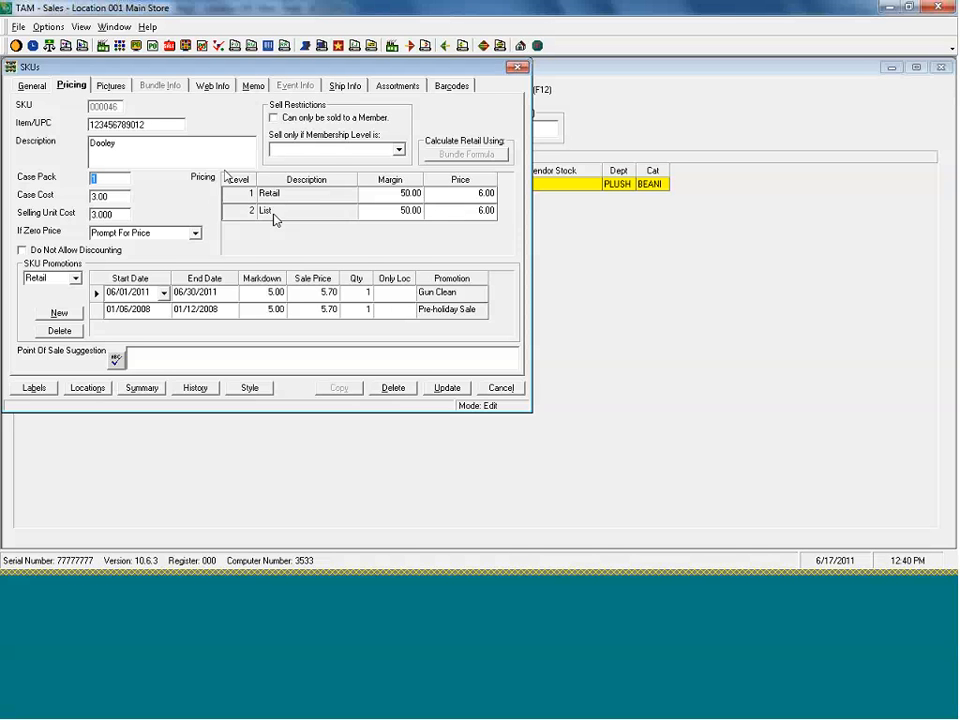
- Show Dooley's primary picture of the plush dog
click(122, 88)
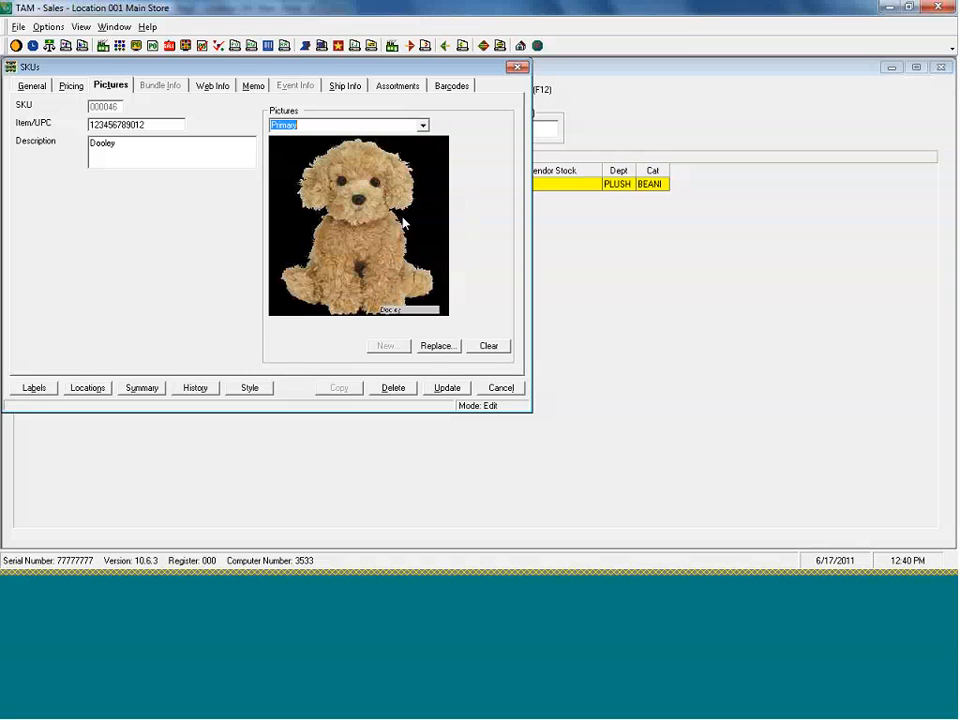
- Browse the Pictures library for a secondary Dooley picture, then cancel without adding one
click(420, 125)
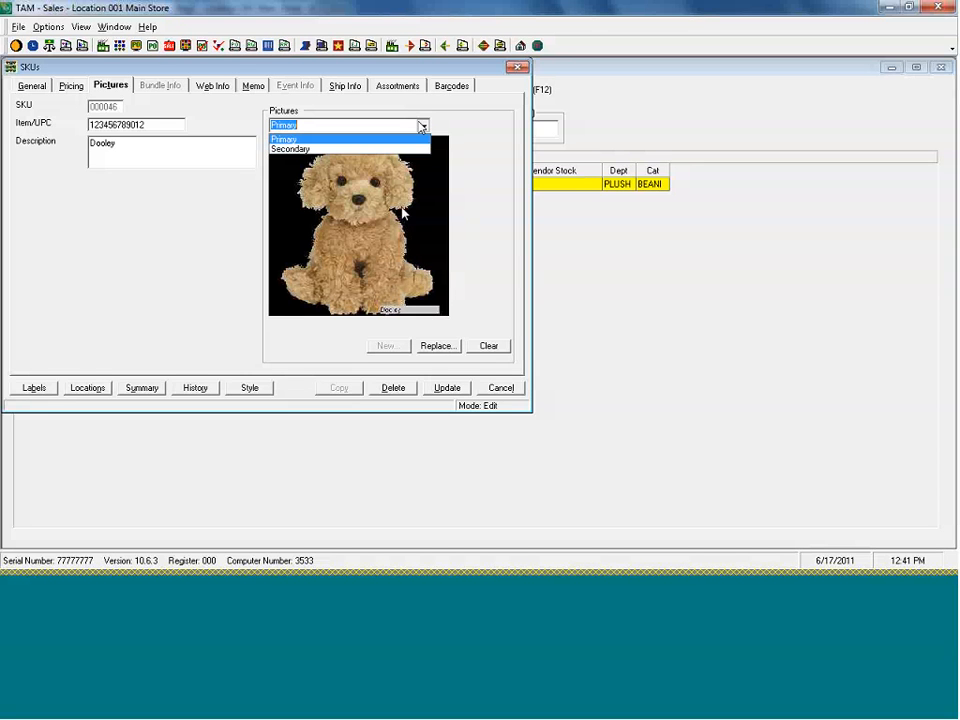
click(409, 149)
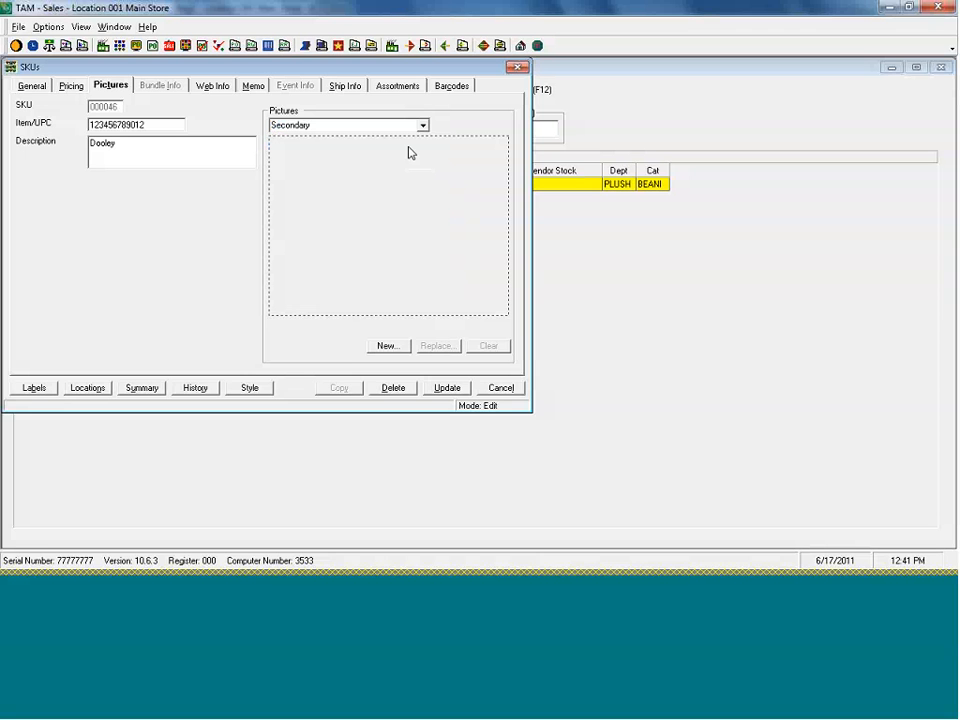
click(387, 345)
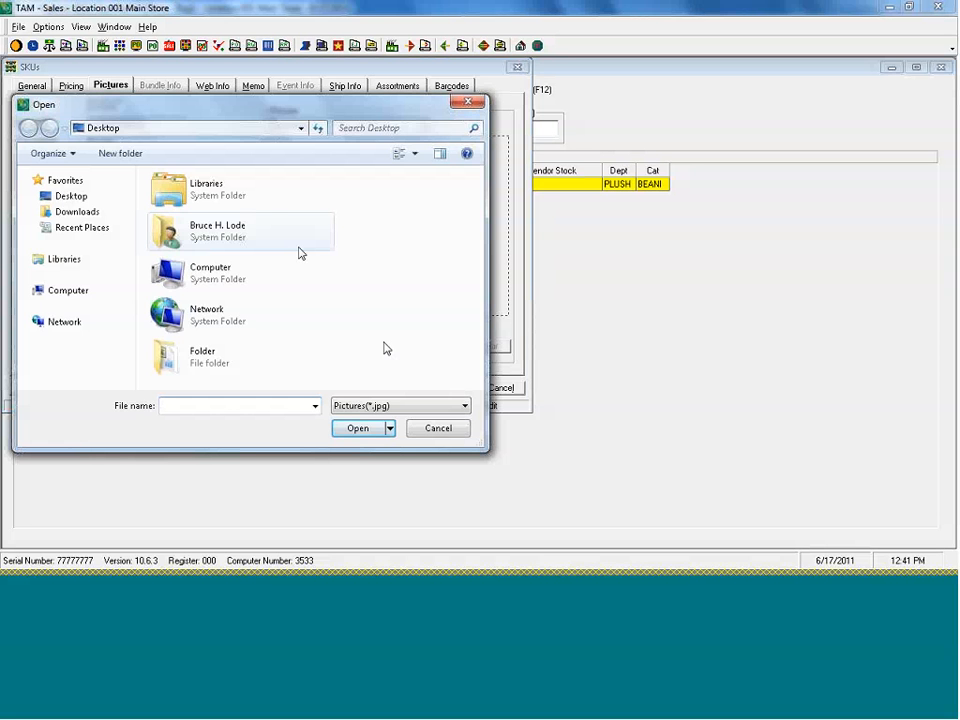
click(93, 307)
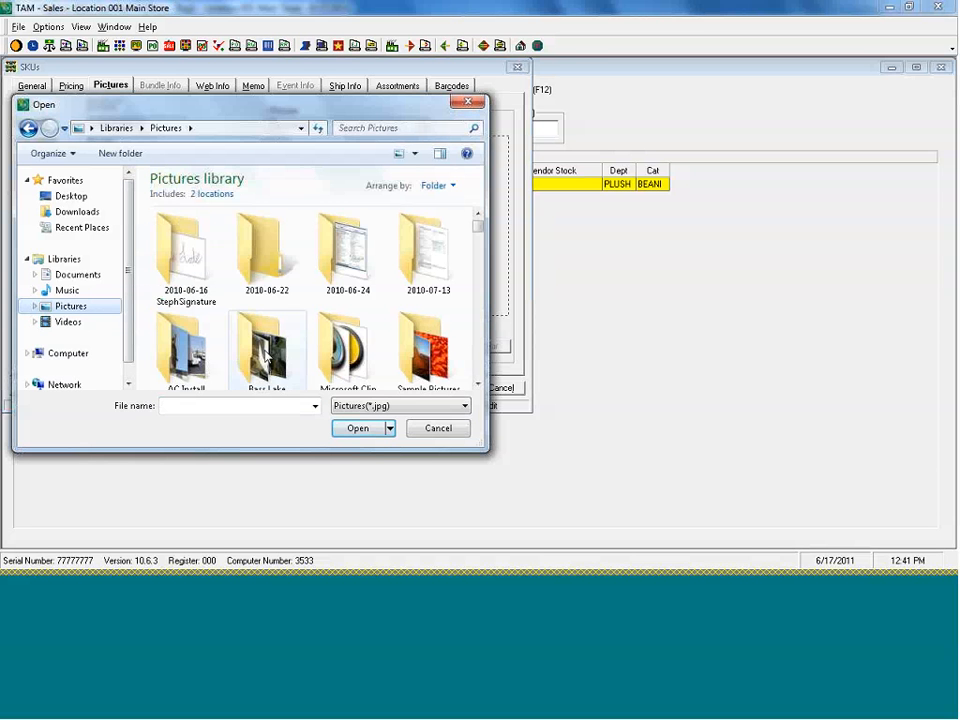
scroll(357, 346, down, 1)
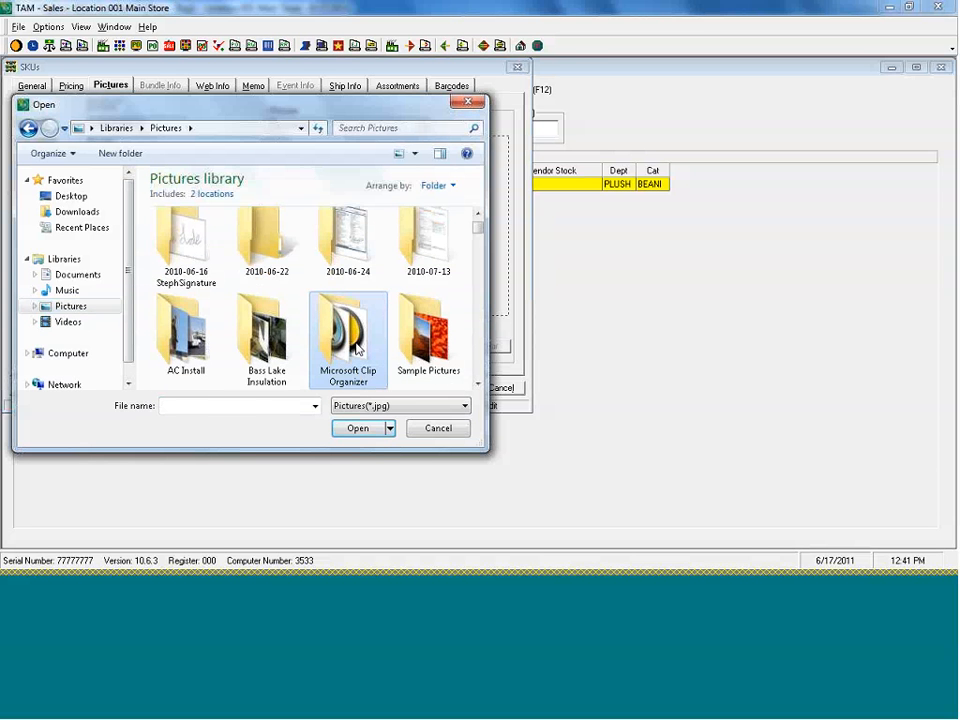
double_click(262, 338)
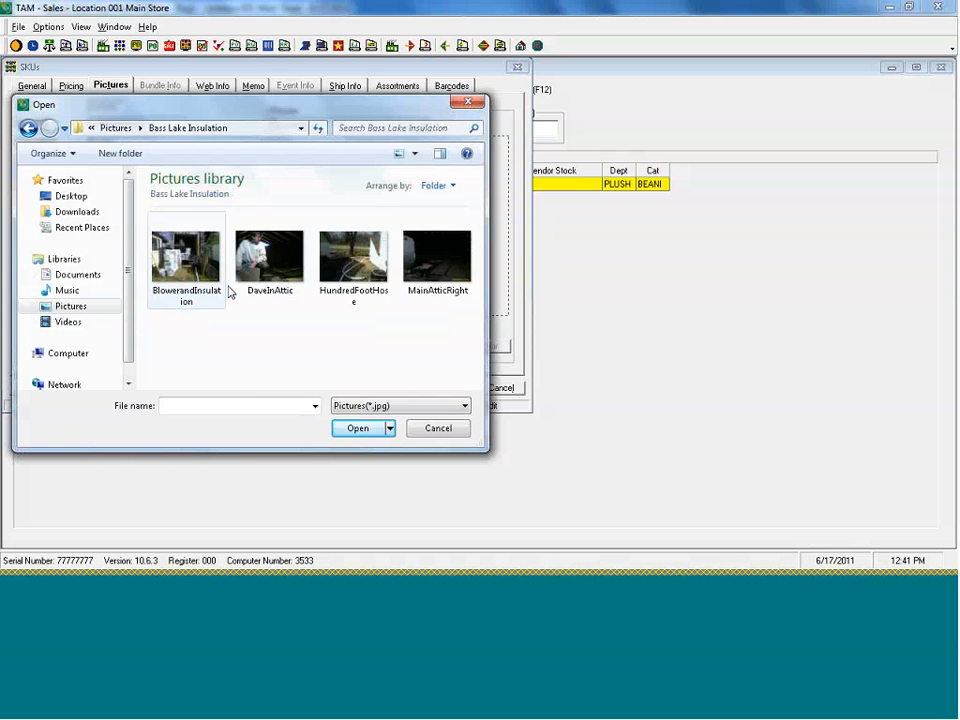
click(423, 430)
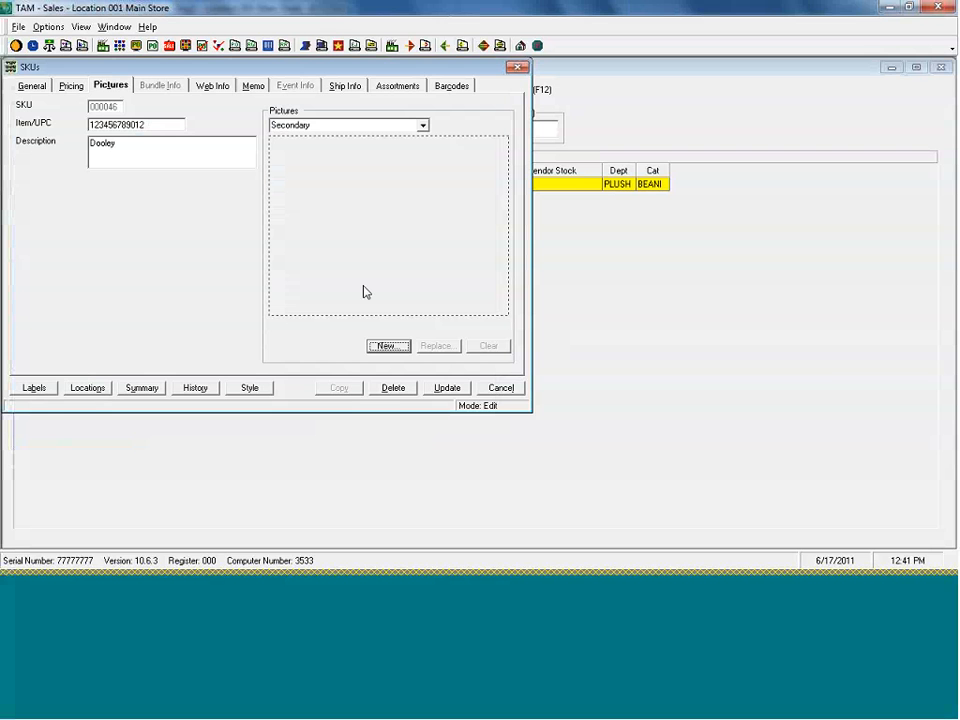
- Return to the primary dog picture and view Dooley's Web Info listing details
click(422, 127)
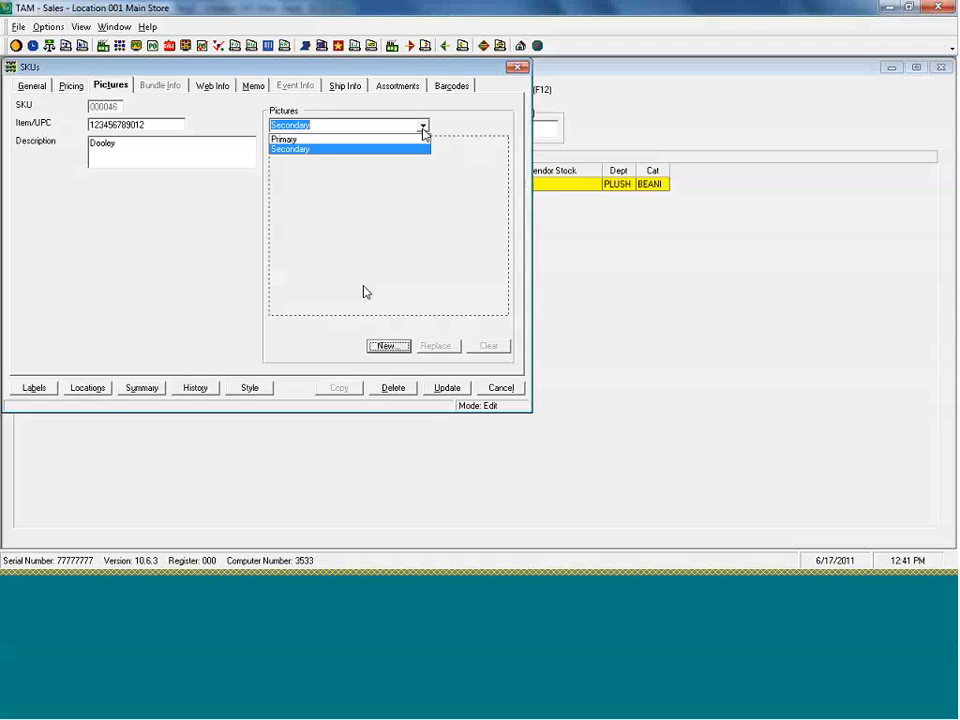
click(410, 139)
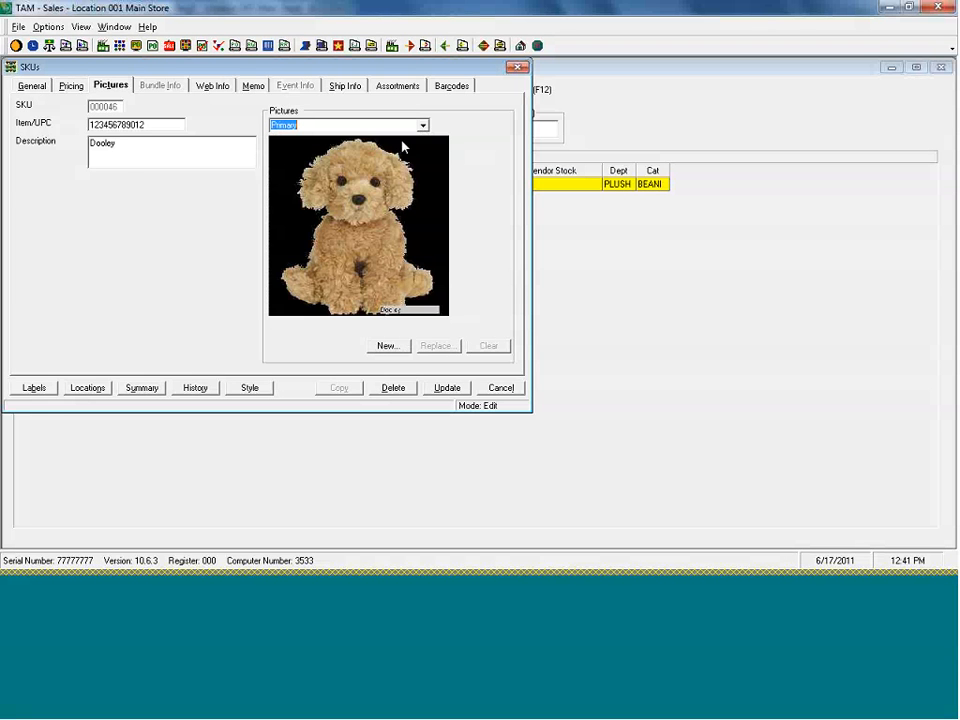
click(215, 86)
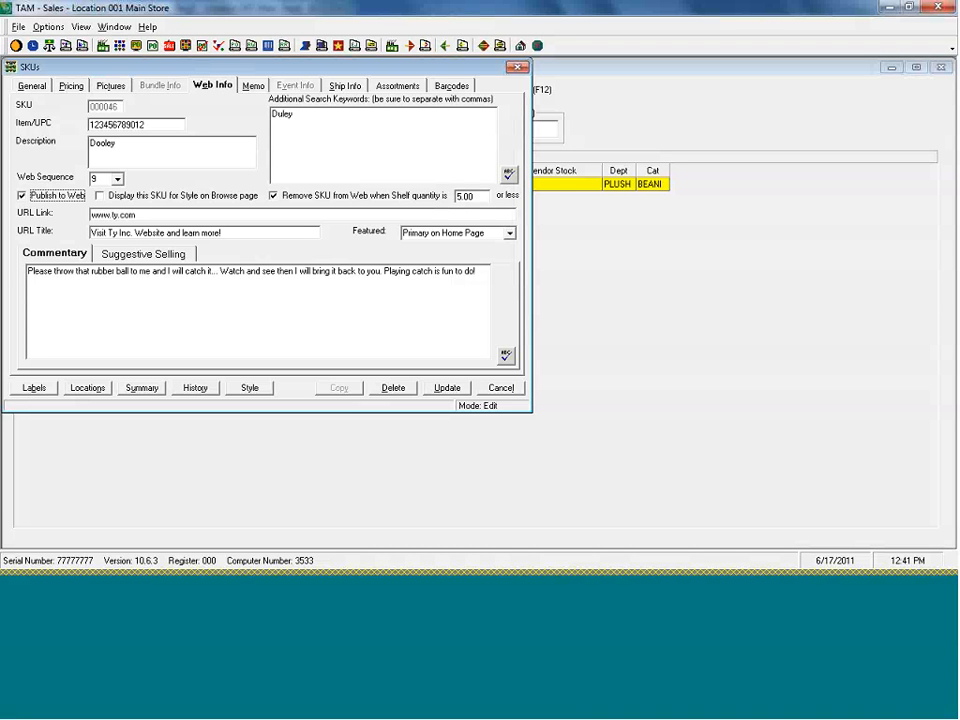
click(23, 196)
click(23, 196)
- Keep Remove SKU from Web enabled with a shelf-quantity threshold of 2
click(274, 196)
click(277, 199)
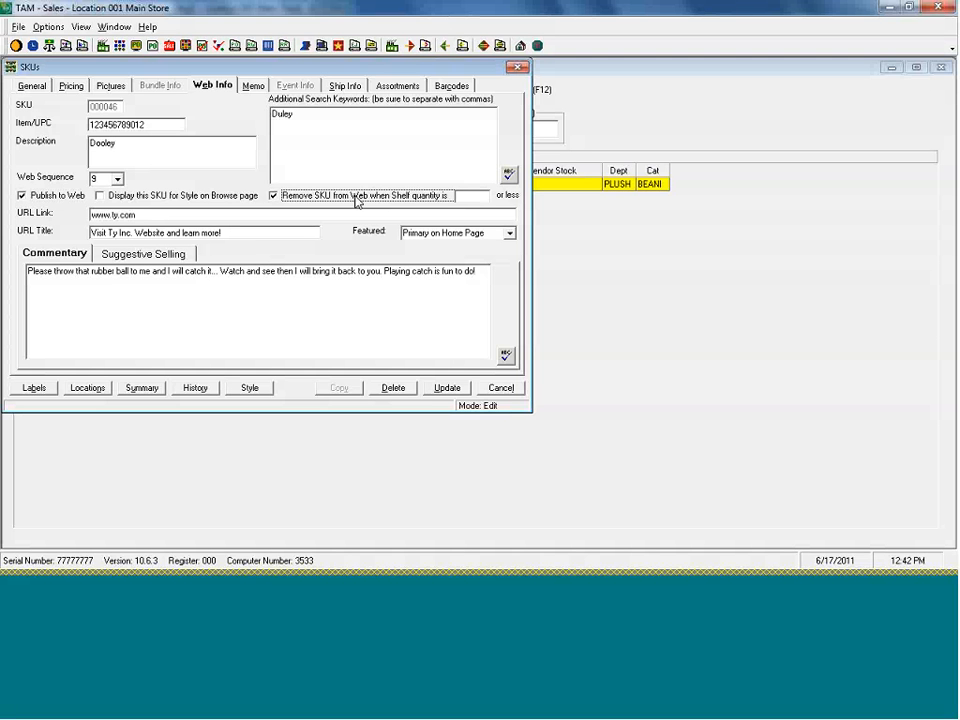
click(472, 197)
text(2)
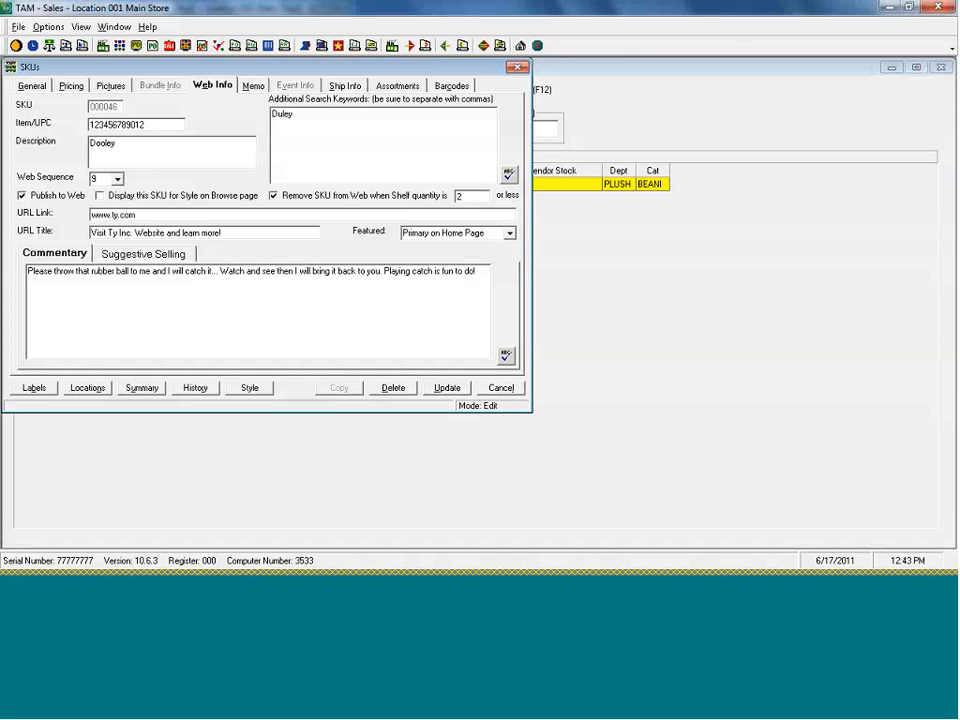
- Review Dooley's search keywords and commentary, then display its shipping weight and dimensions
click(352, 137)
drag(476, 271, 30, 282)
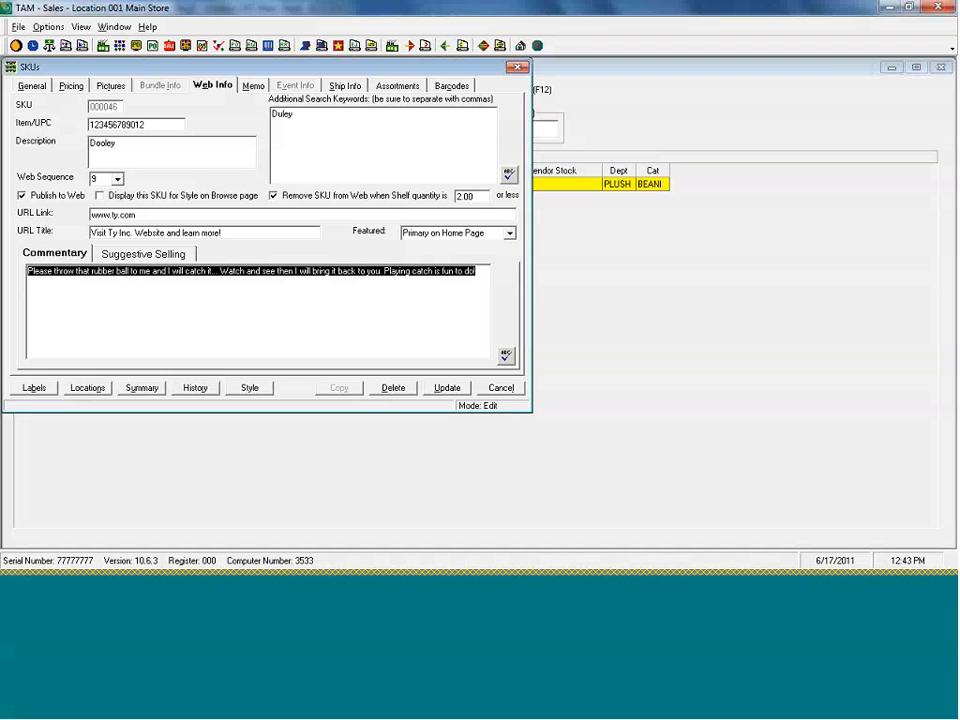
click(352, 86)
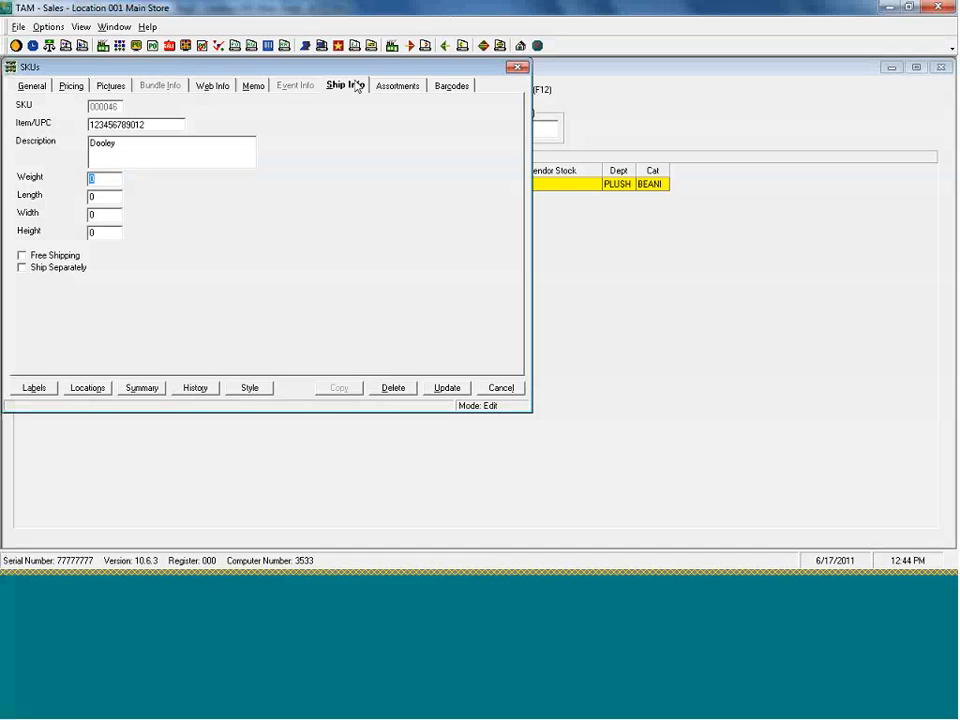
- Enter 1 as Dooley's shipping weight
text(1)
- Save Dooley's edits and load the TAM Gift Shop site in the eStore Designer
click(447, 390)
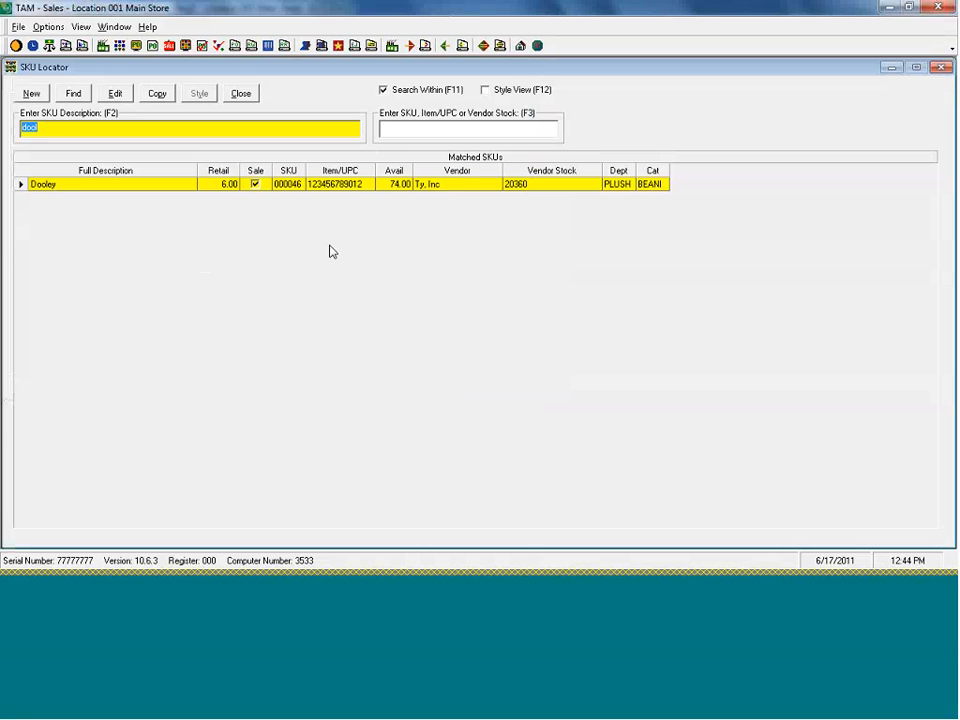
click(48, 26)
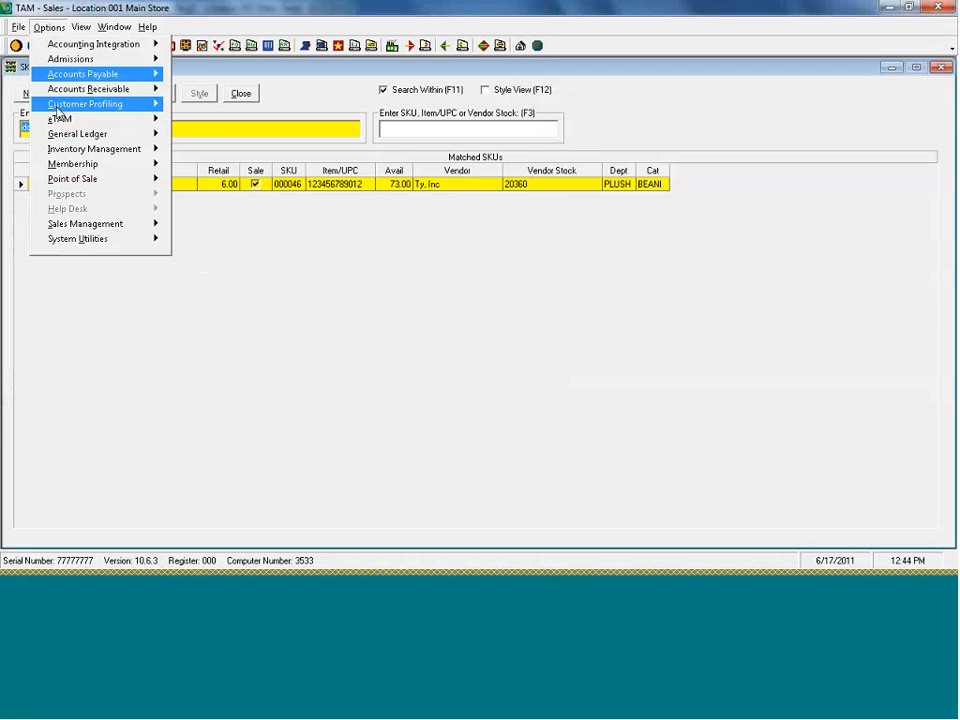
mouse_move(60, 118)
click(207, 120)
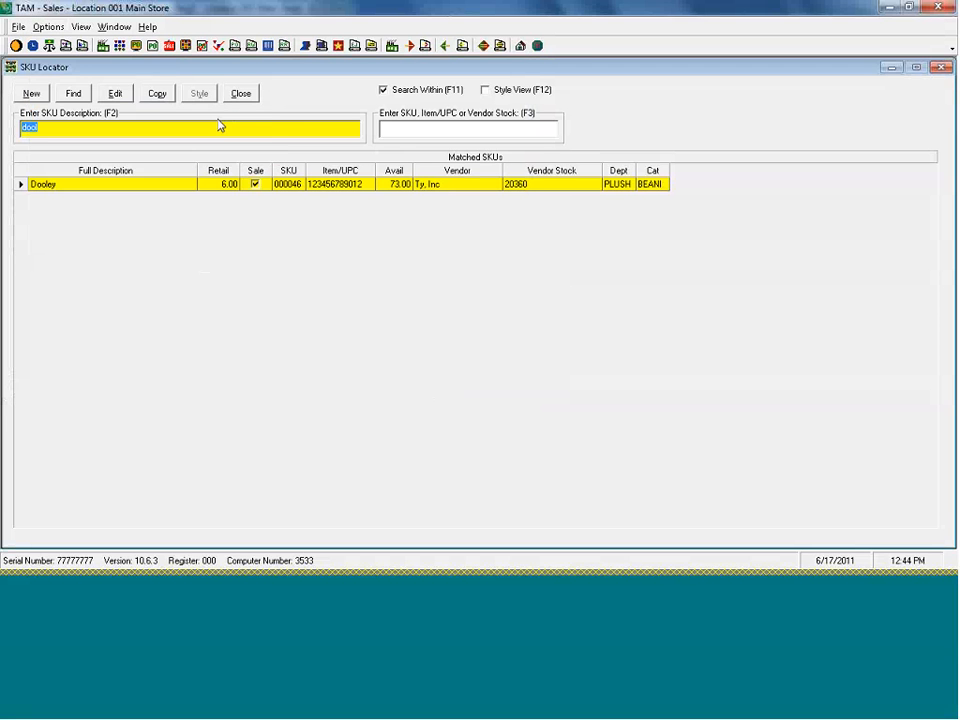
click(229, 97)
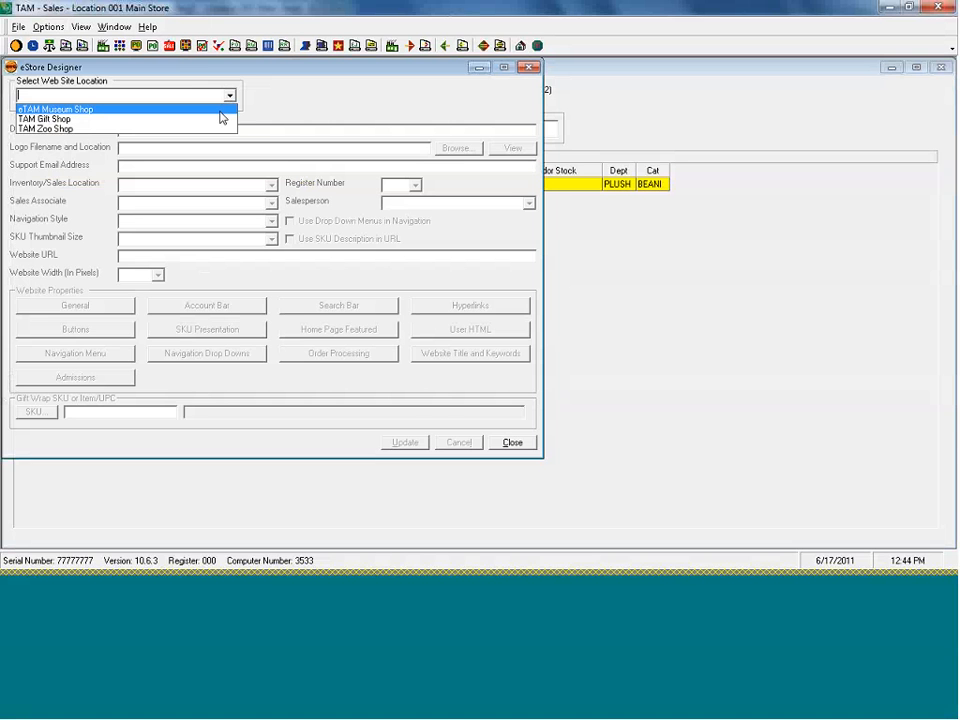
click(220, 119)
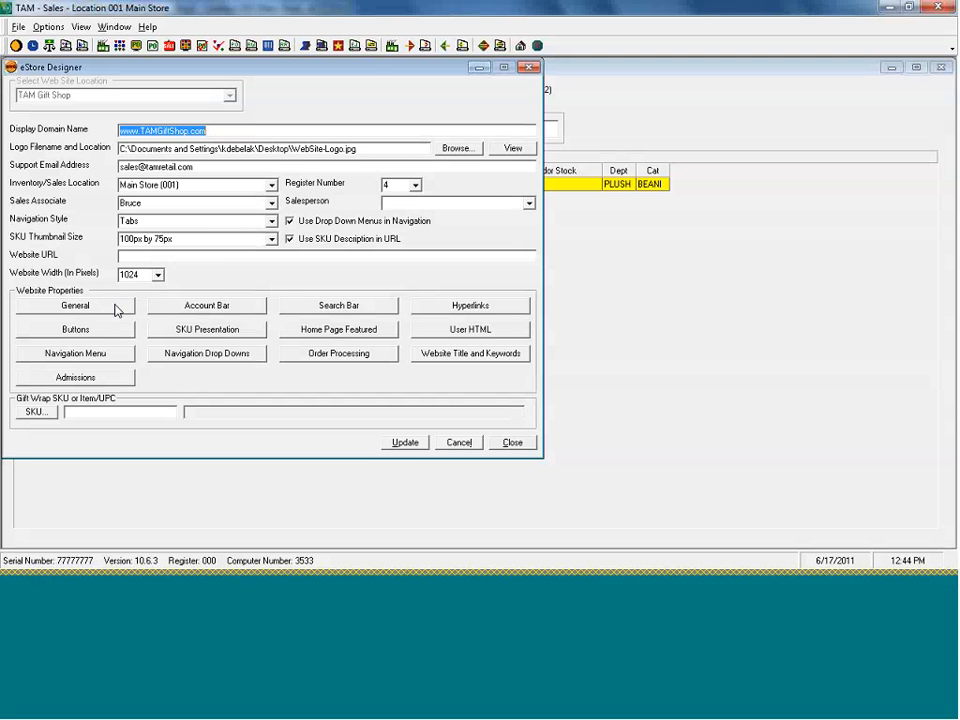
click(115, 330)
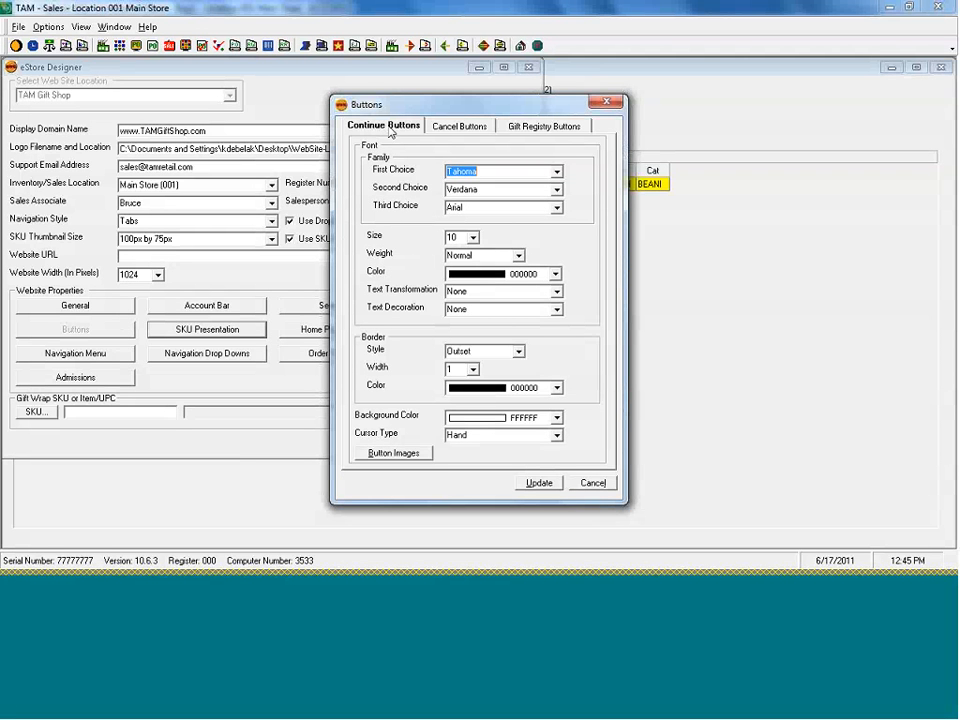
click(592, 483)
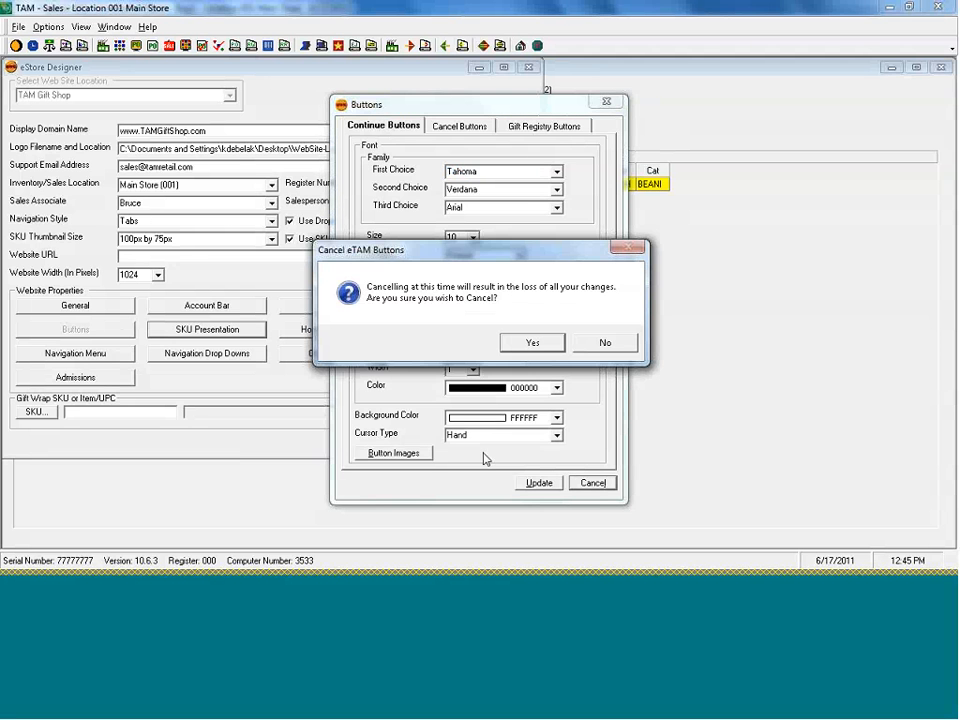
click(557, 345)
click(124, 350)
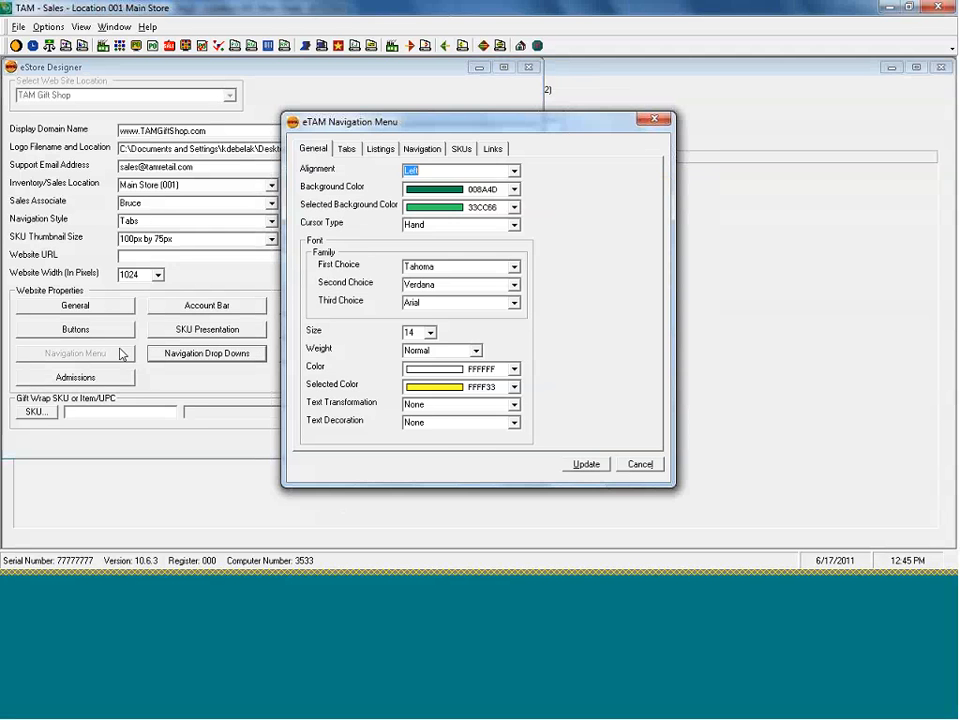
- Inspect the Candles navigation group's options, then discard the Navigation Menu without changes
click(424, 149)
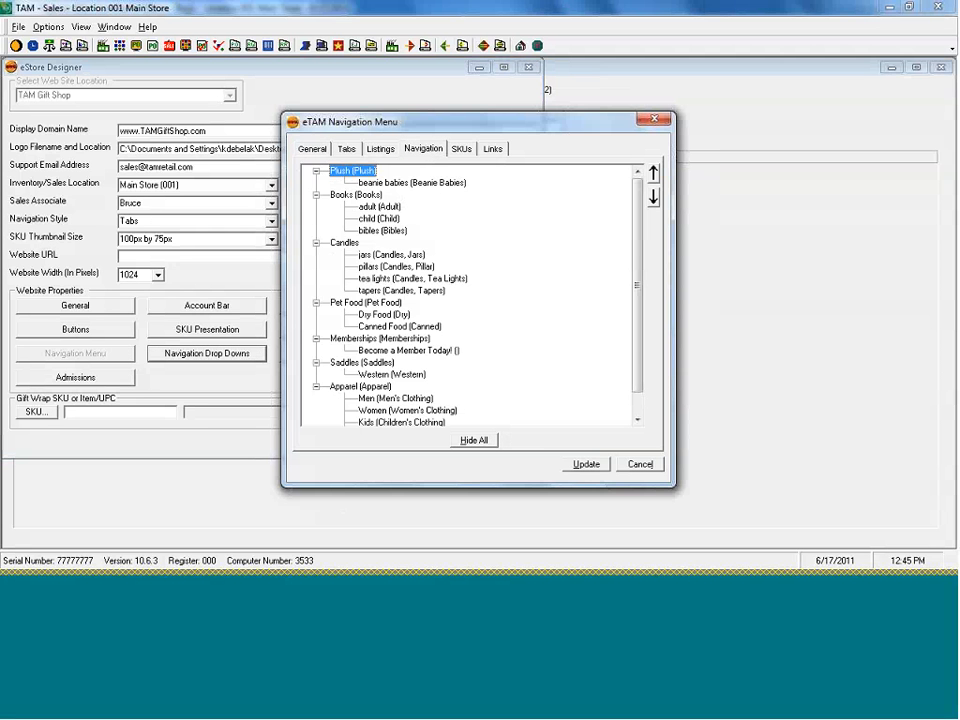
right_click(350, 246)
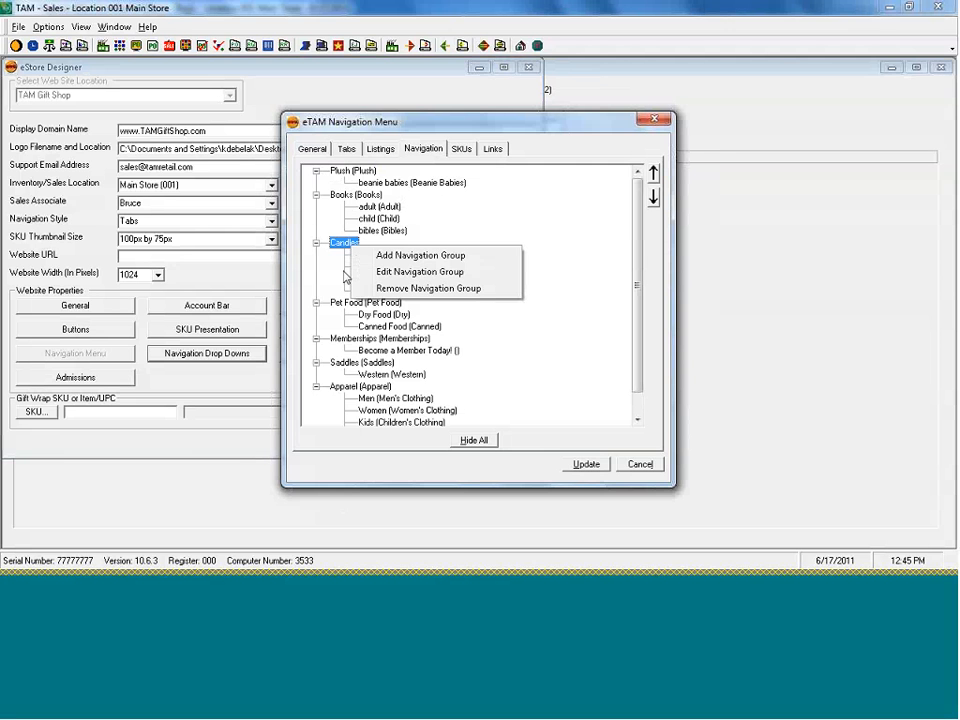
click(345, 277)
right_click(366, 267)
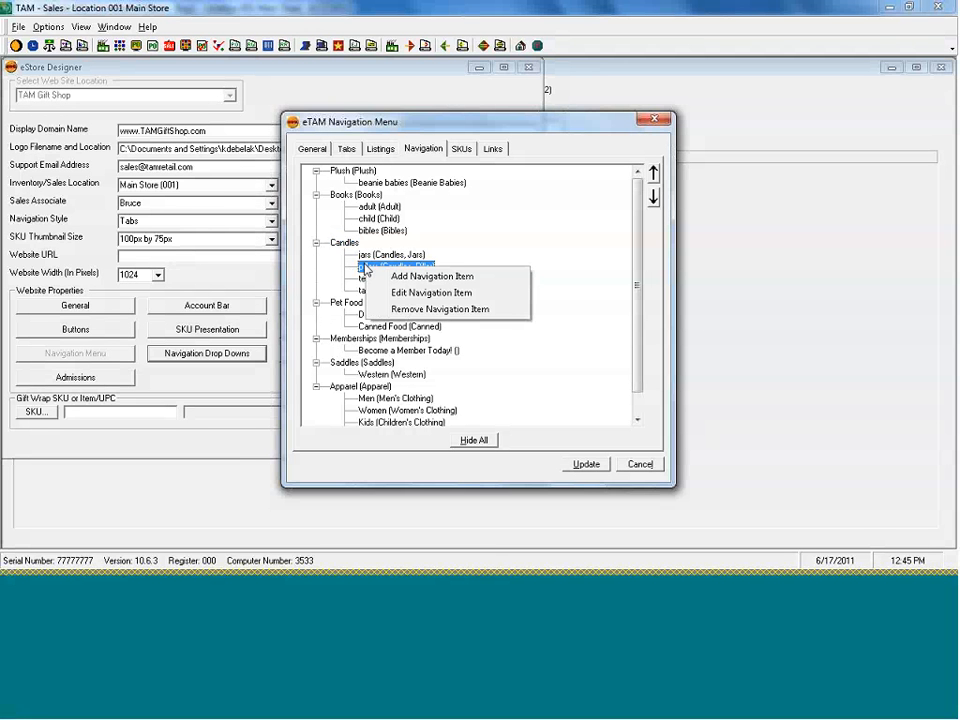
click(640, 466)
click(532, 342)
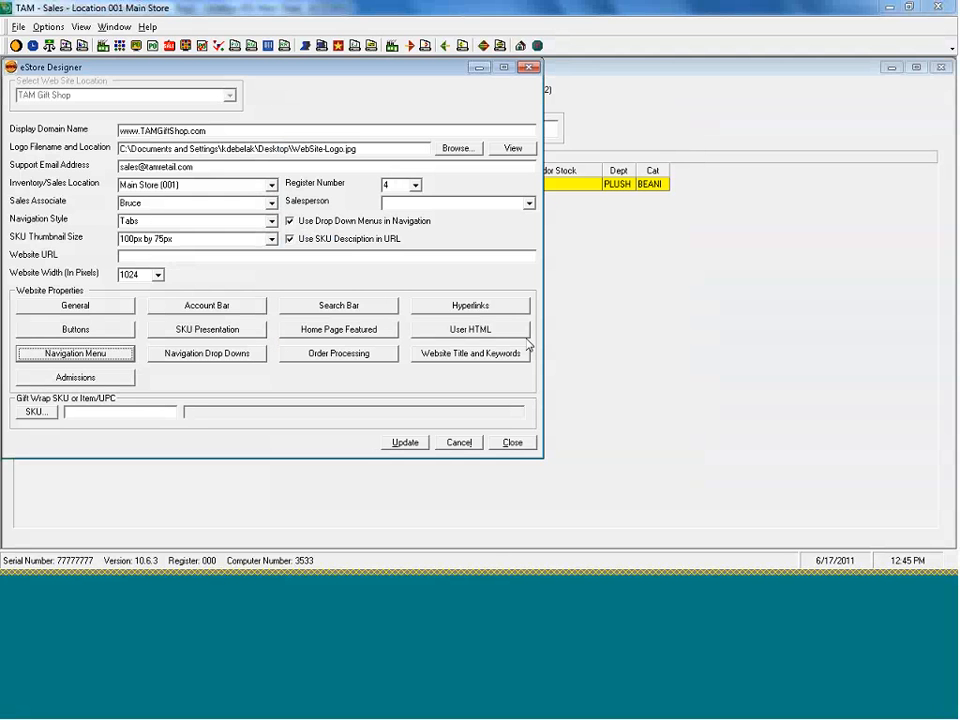
- Close the Website Title and Keywords settings without saving changes
click(465, 354)
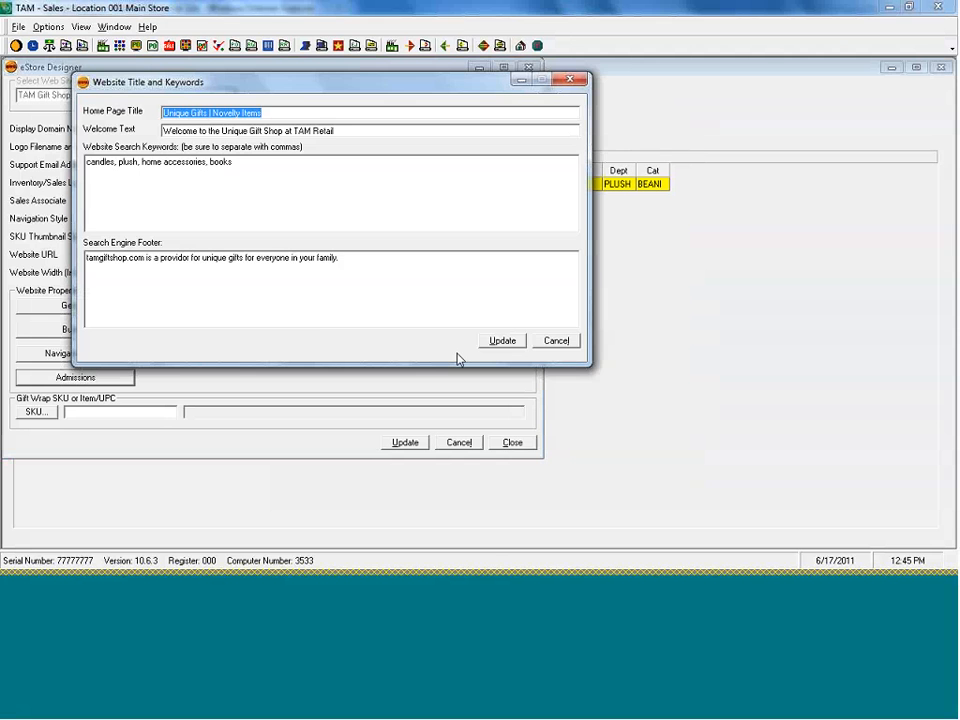
click(558, 342)
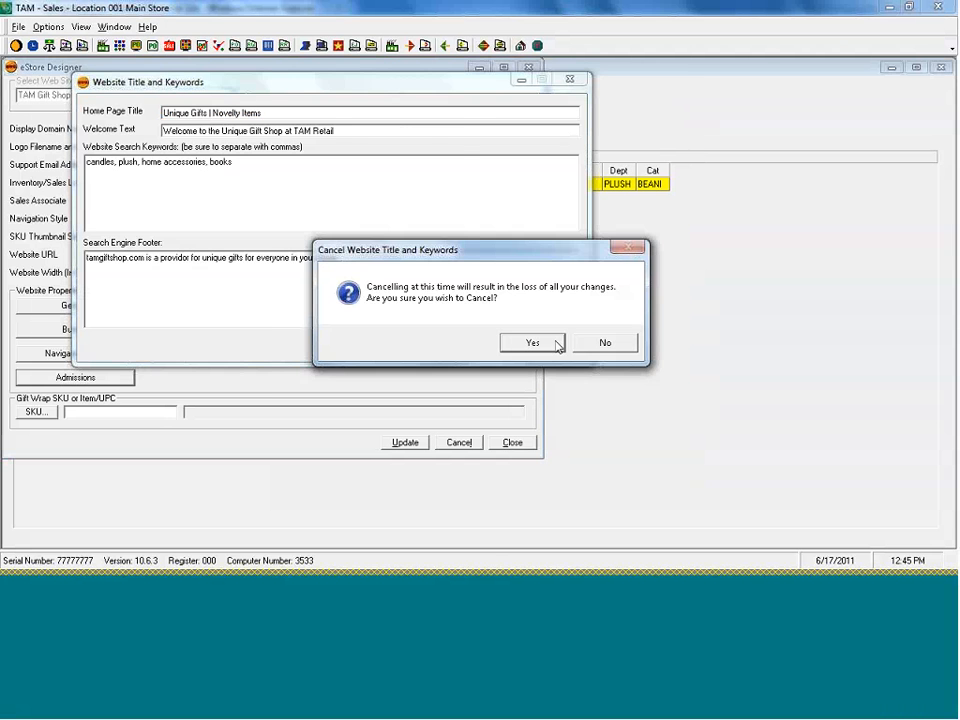
click(558, 343)
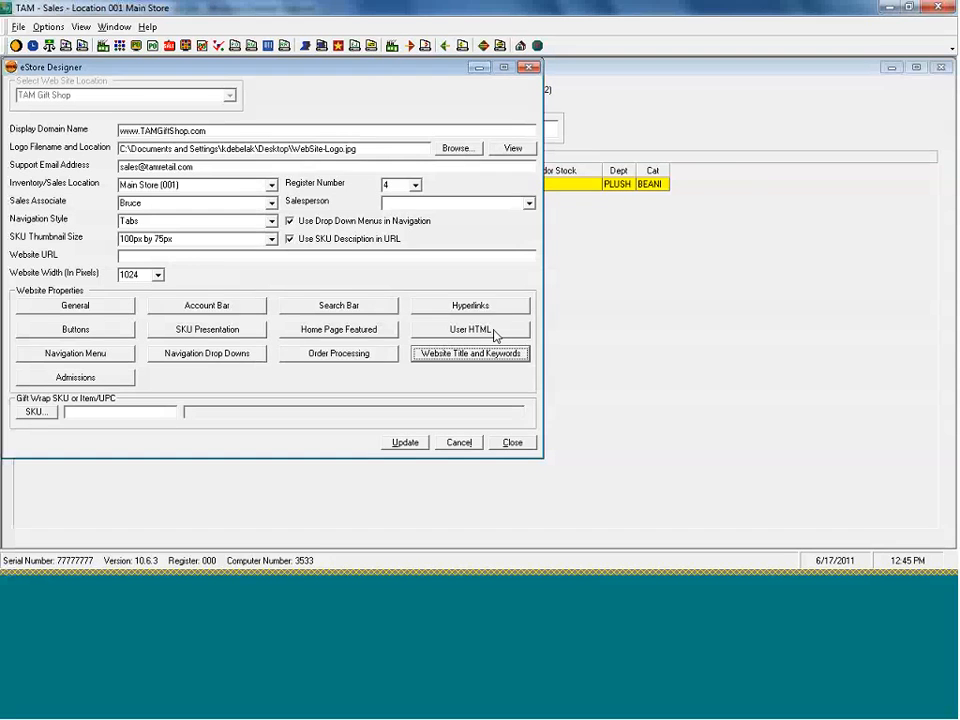
- Discard the User HTML settings and bring the WebEx meeting browser window forward
click(494, 332)
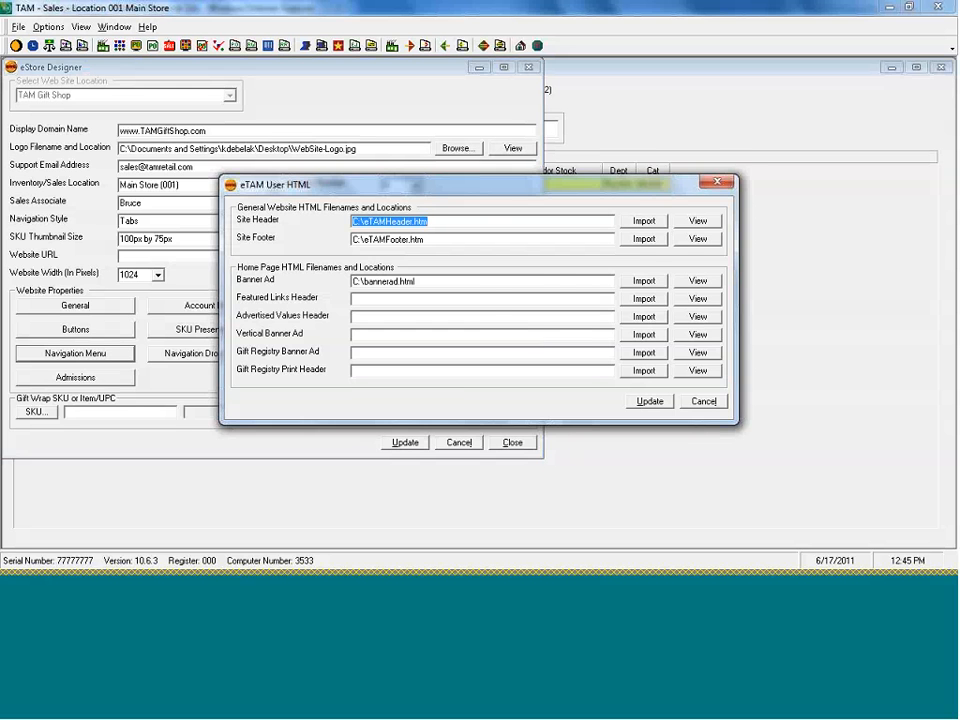
key(Escape)
click(531, 342)
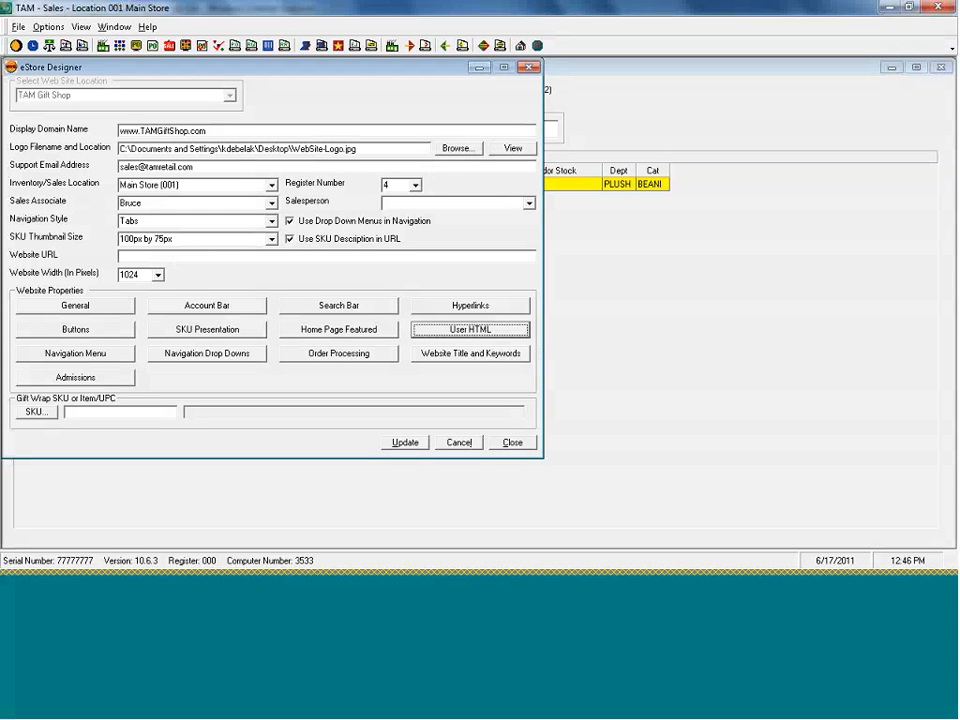
click(470, 330)
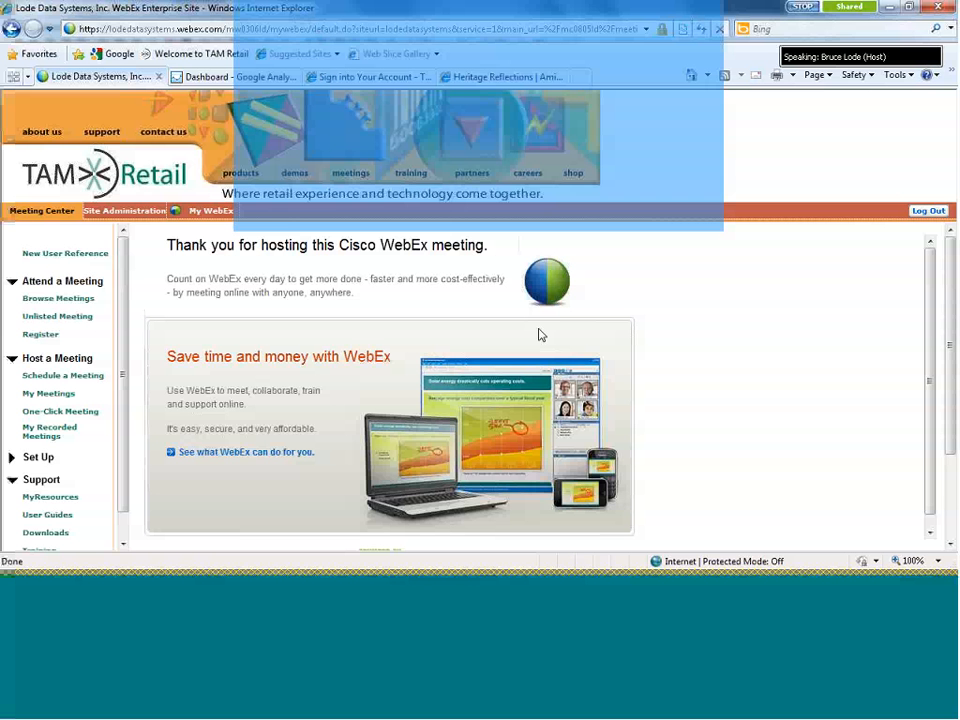
- Review the estore.tamretail.com Analytics dashboard (186 visits, 1,340 pageviews), then go to the eStore sign-in page
click(246, 82)
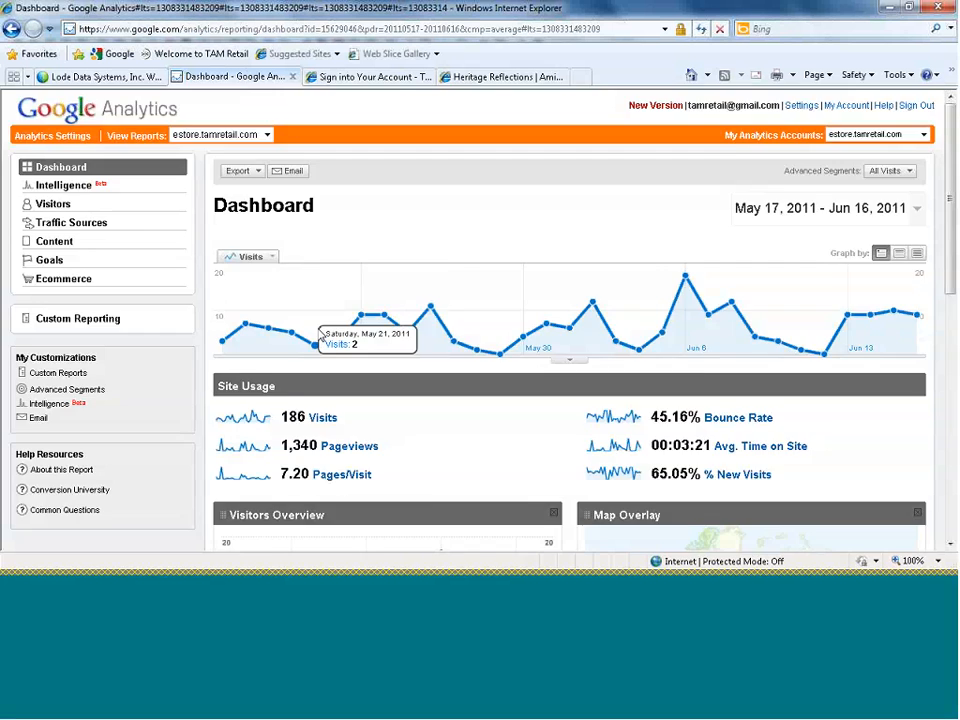
scroll(330, 340, down, 5)
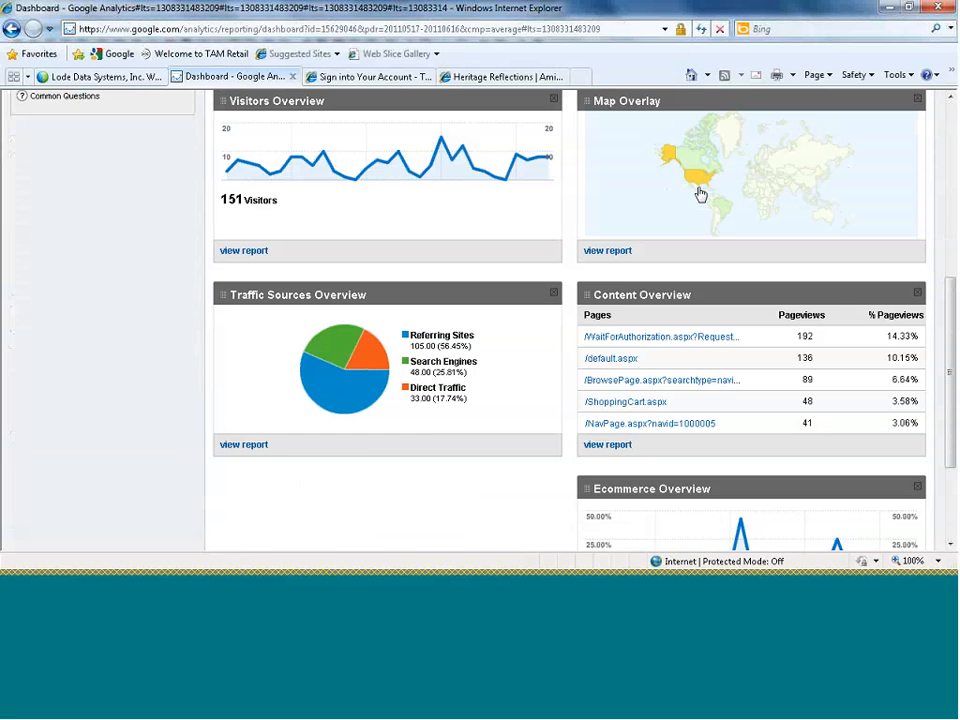
scroll(374, 370, up, 1)
scroll(372, 368, up, 5)
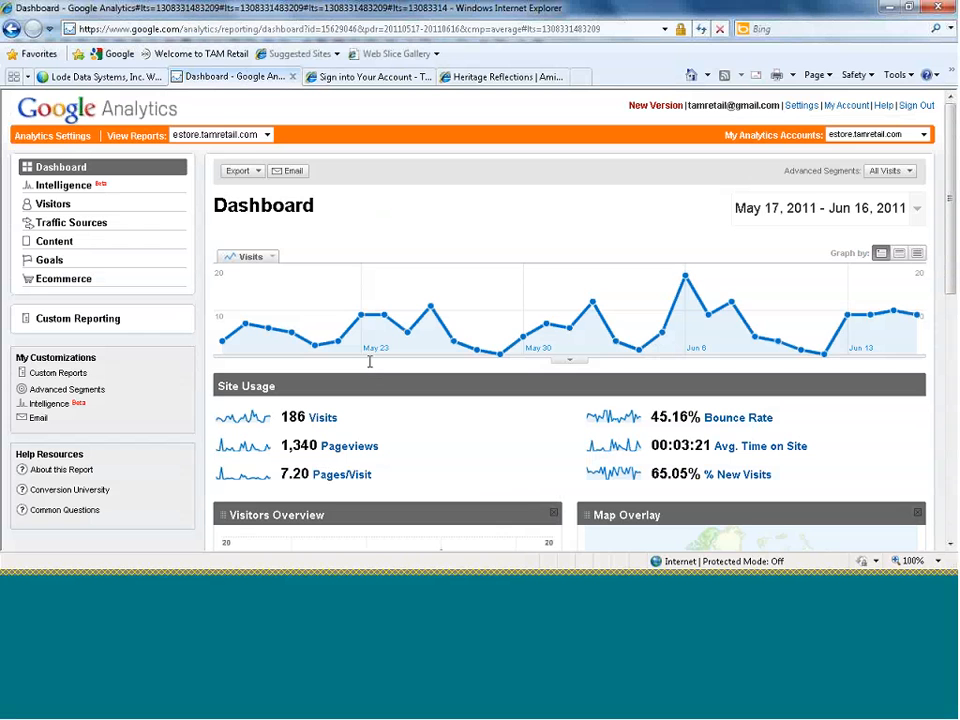
mouse_move(369, 362)
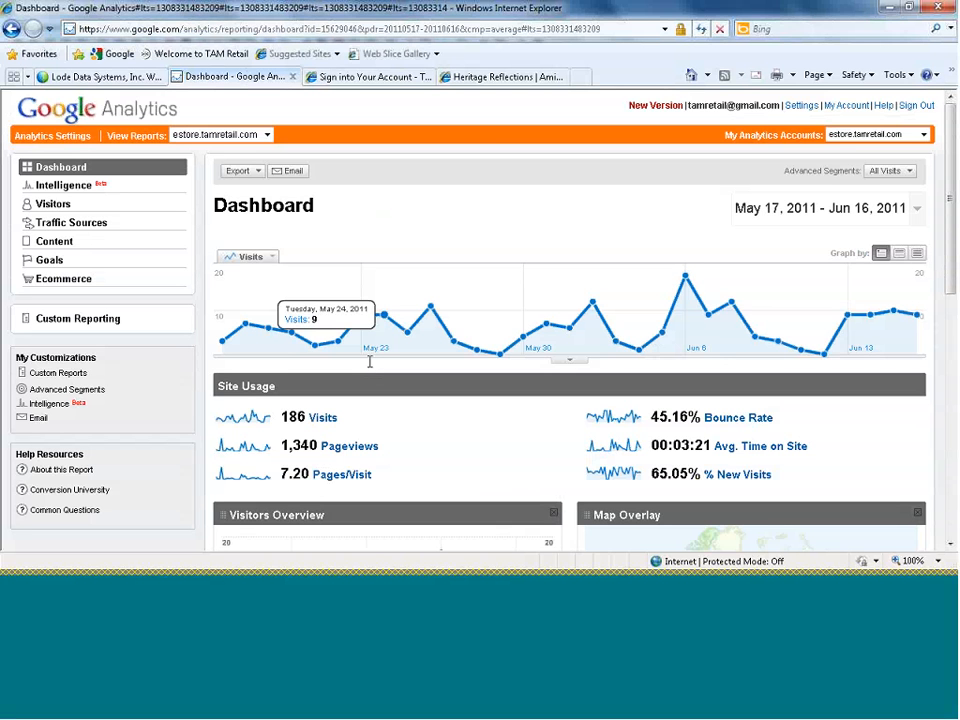
click(401, 79)
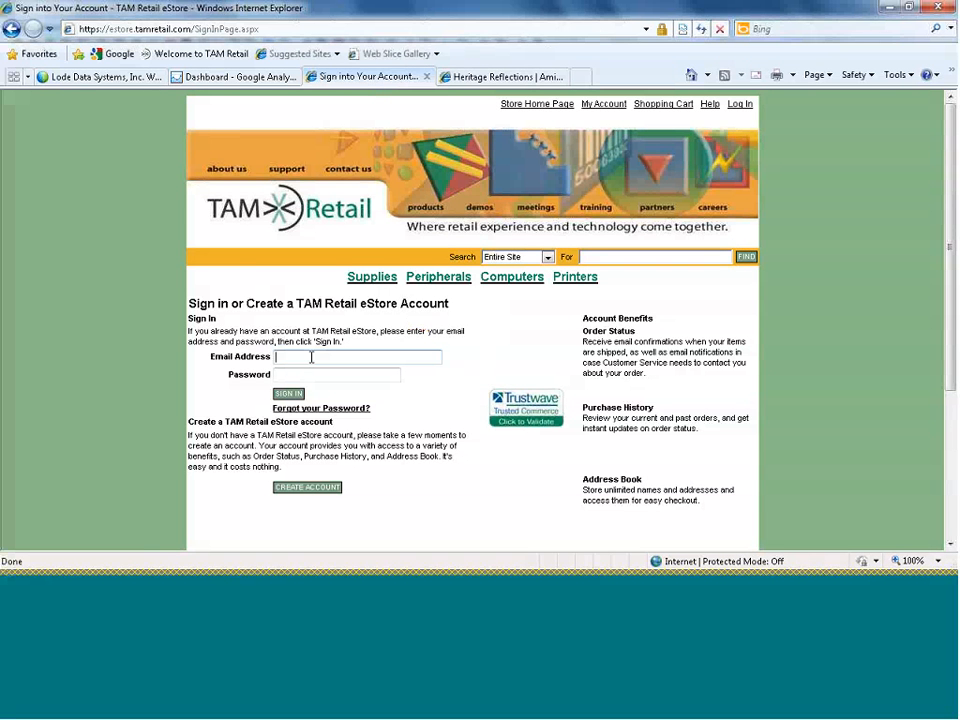
- Sign in with the admin email and password, view Web Site Administration, then go to Heritage Reflections
key(Tab)
text(••••)
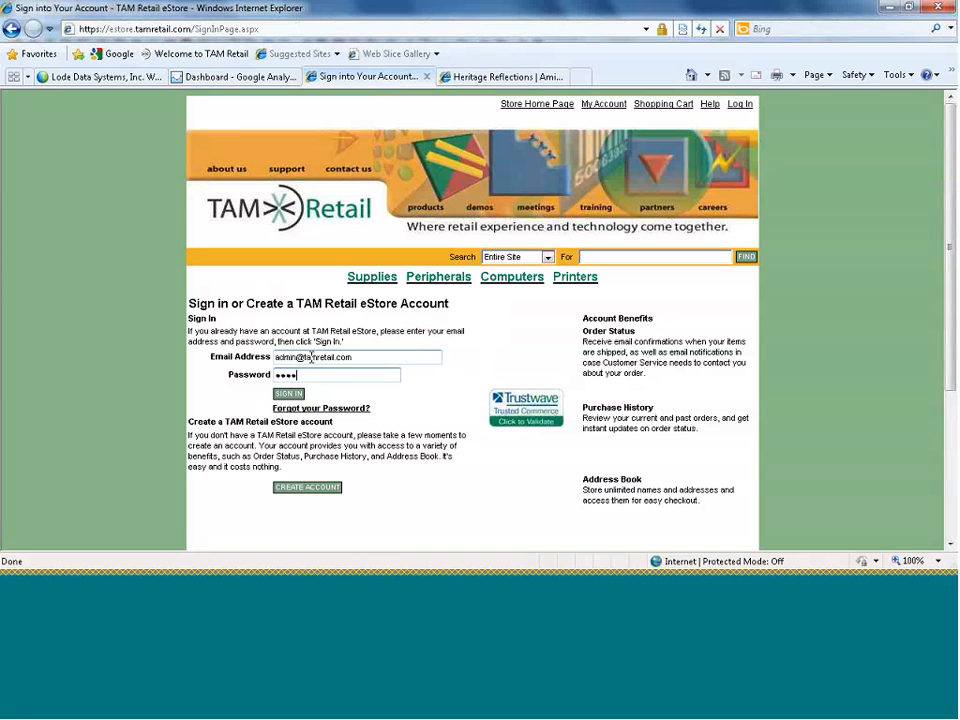
text(•••••)
key(Return)
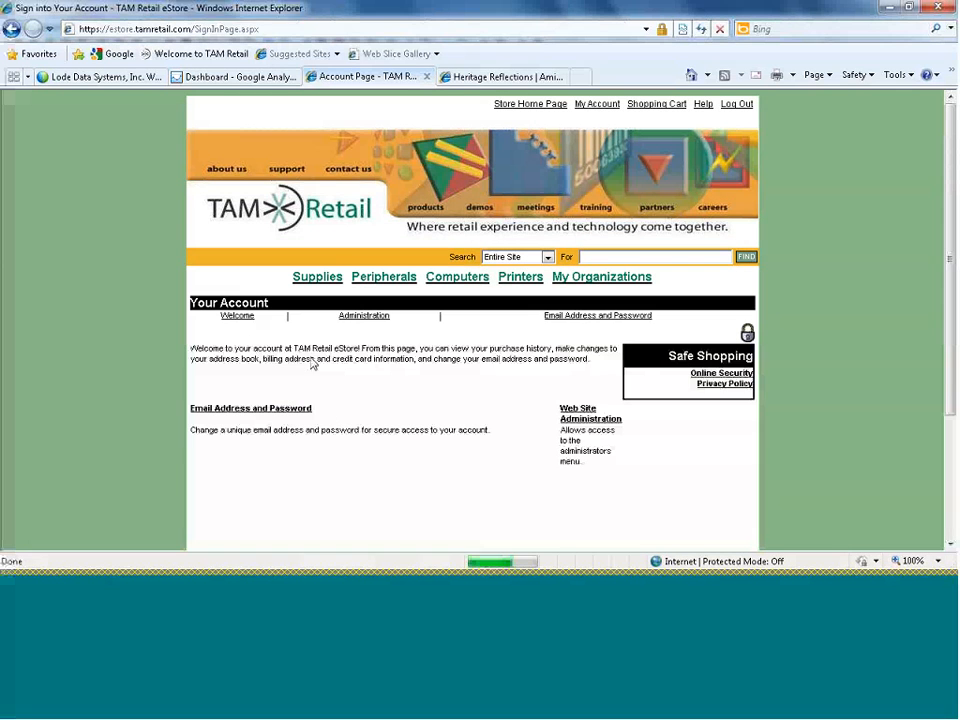
click(593, 418)
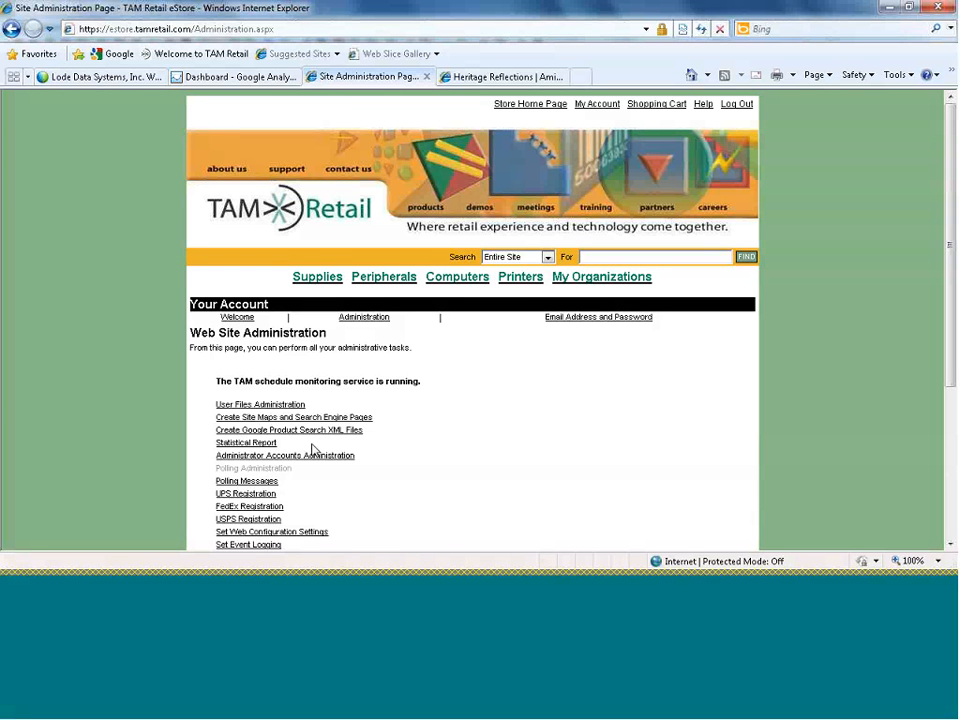
click(505, 78)
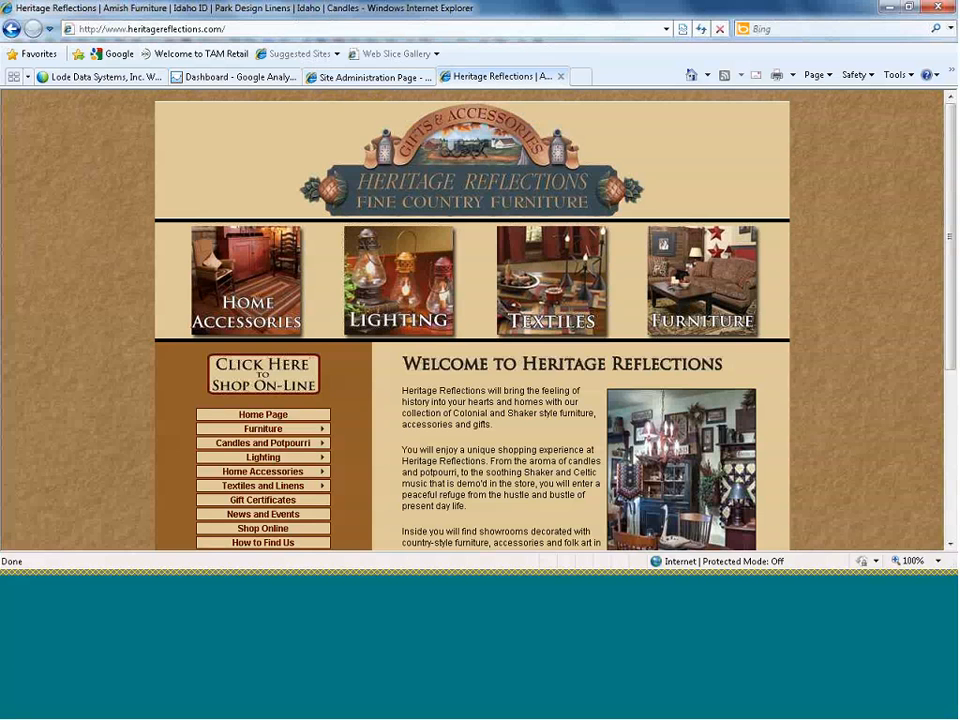
- Browse the Heritage Reflections online shop to its Jar Candles listing, priced $11.50 to $18.95
click(306, 372)
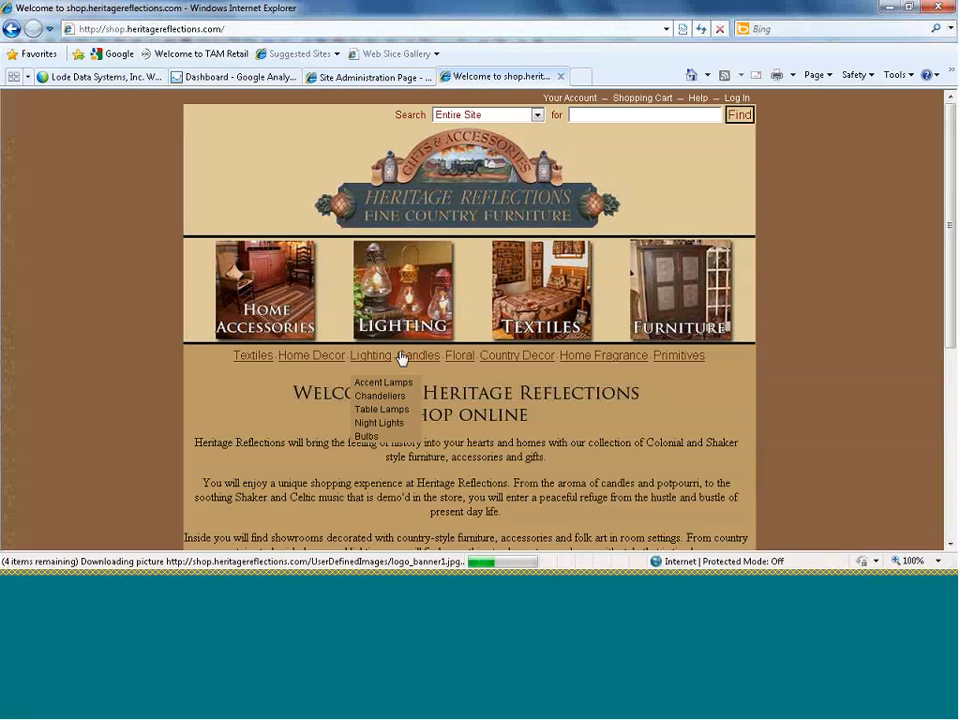
mouse_move(428, 361)
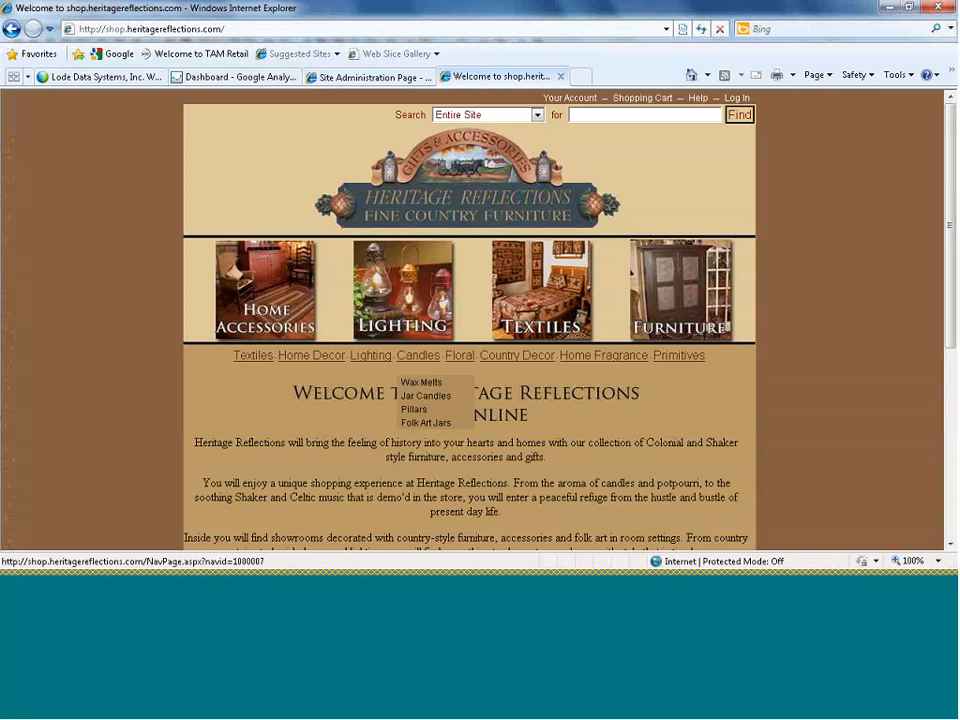
click(431, 398)
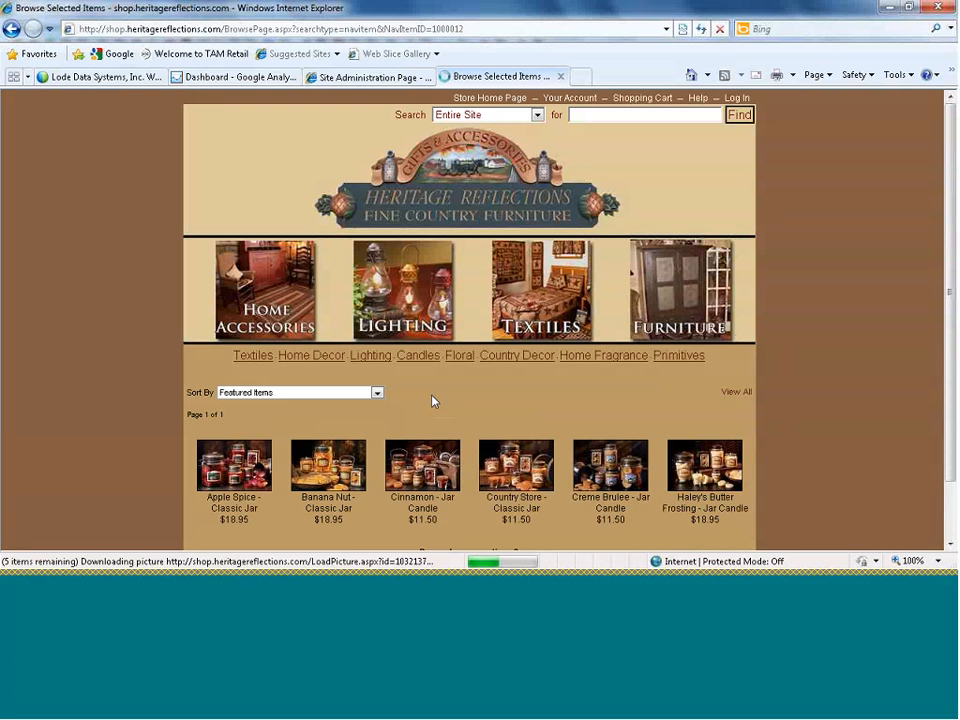
click(38, 57)
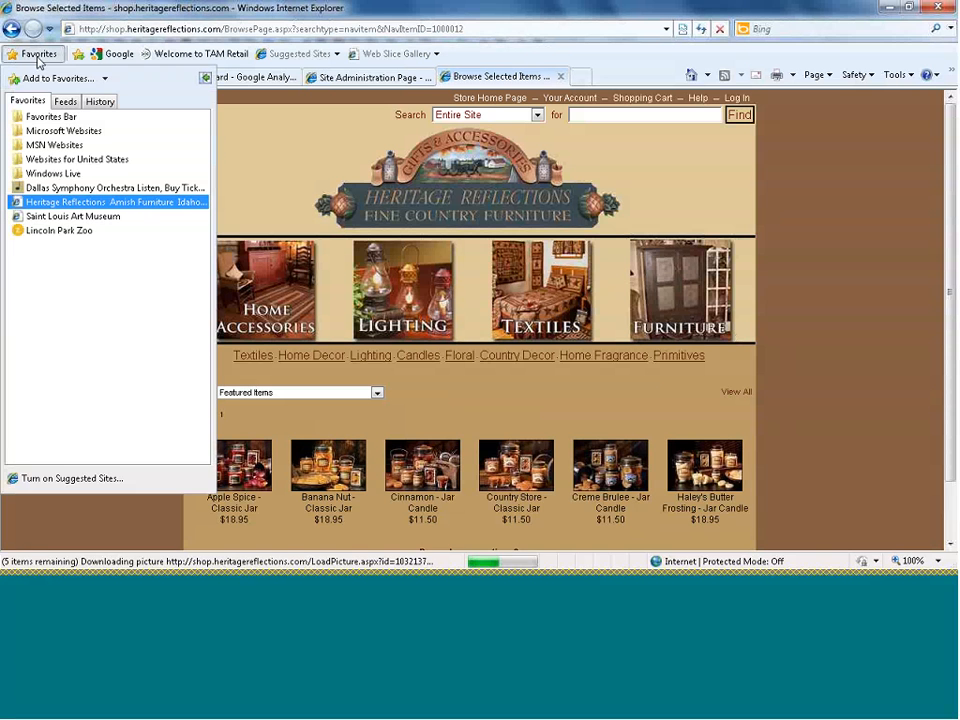
- Visit the Dallas Symphony Store eStore from the orchestra's site, then get the browser window out of the way
click(55, 189)
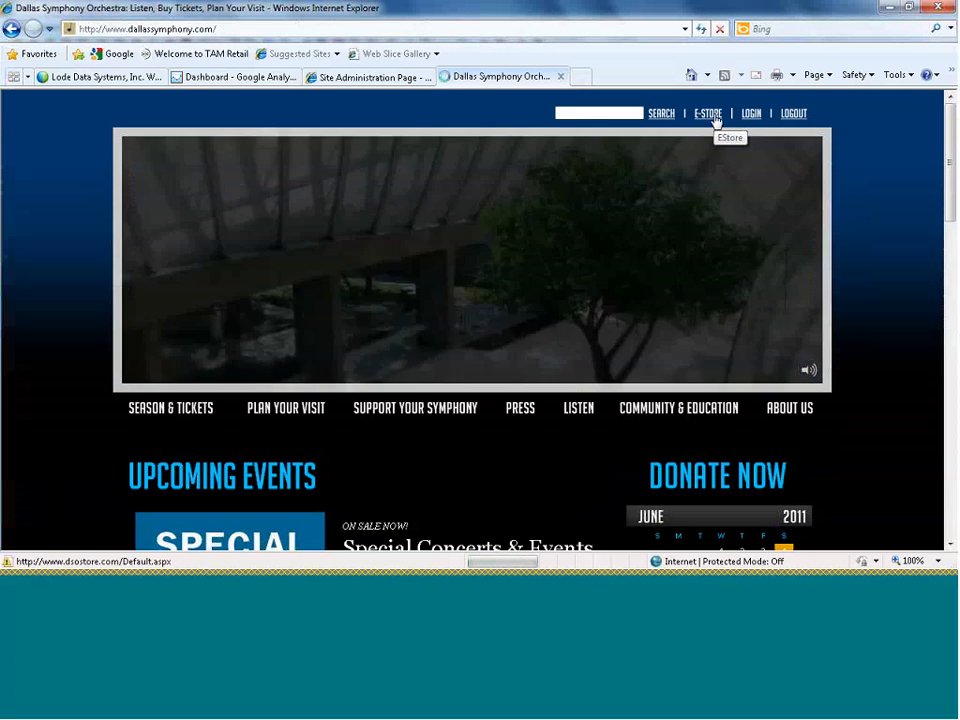
click(716, 118)
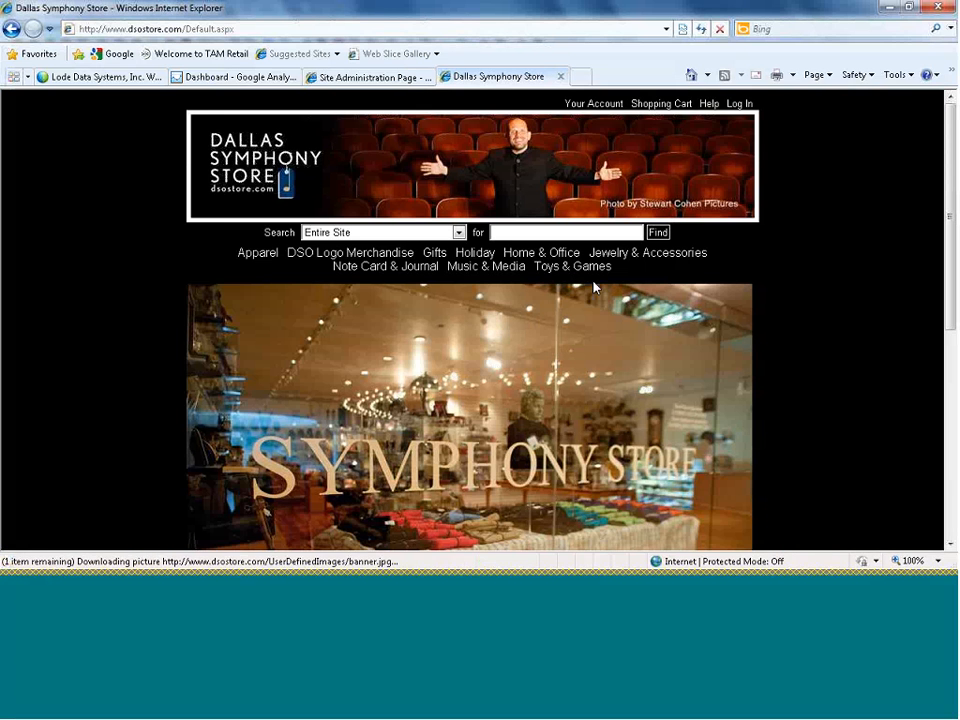
mouse_move(374, 258)
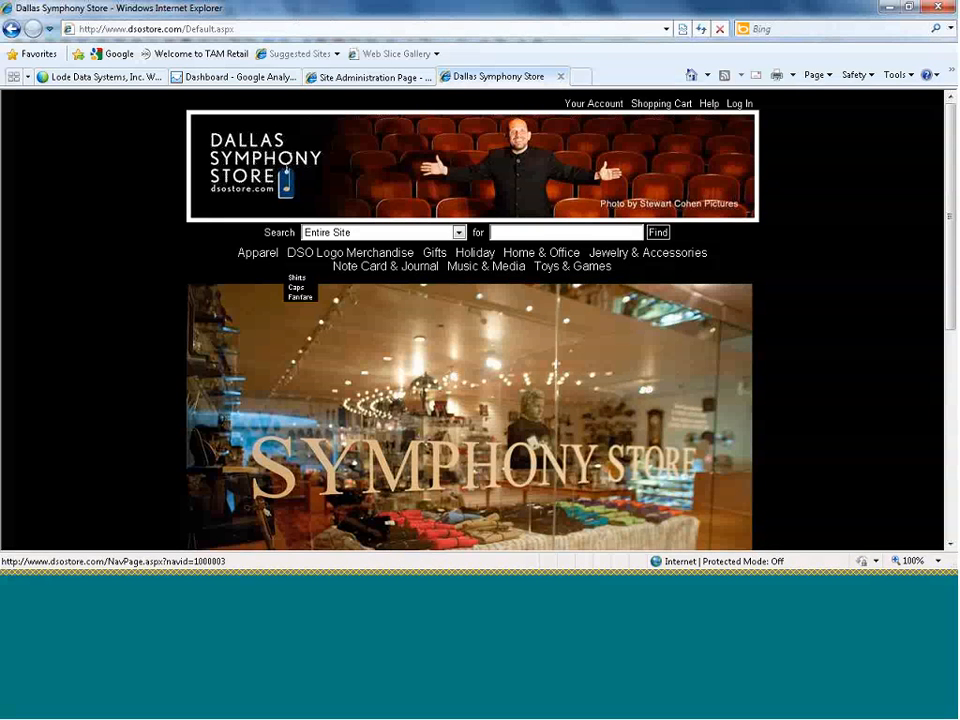
double_click(808, 10)
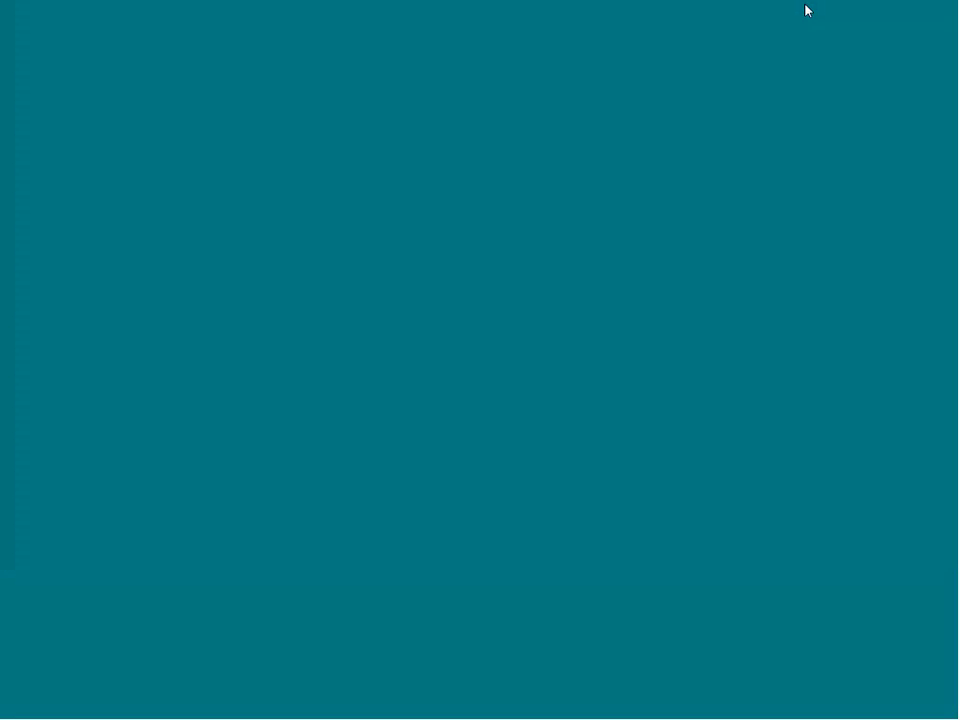